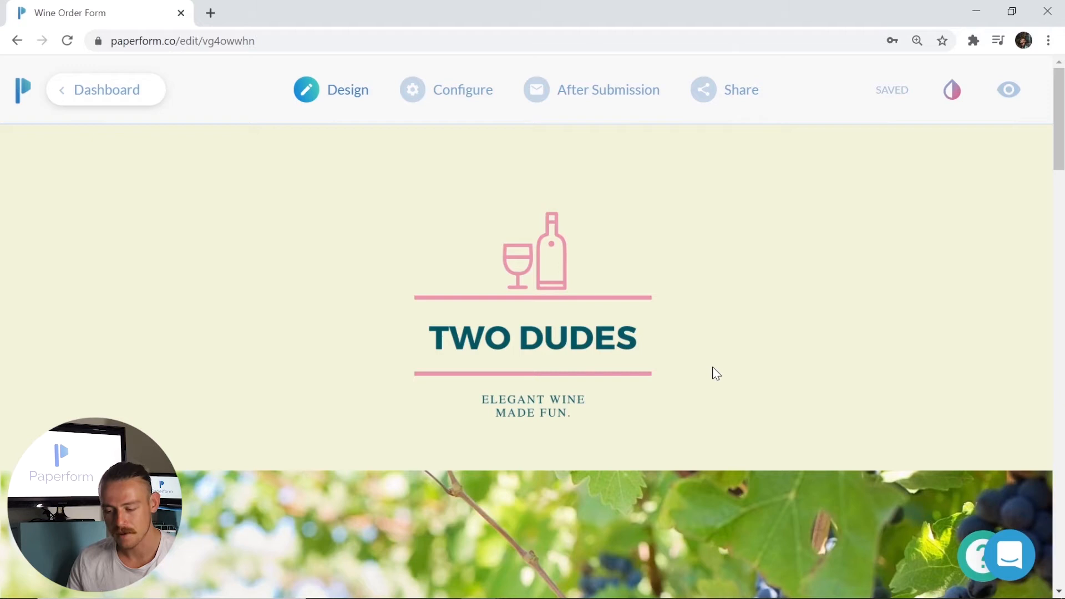
- Try right alignment on the logo, then put it back in the centre
left_click(625, 366)
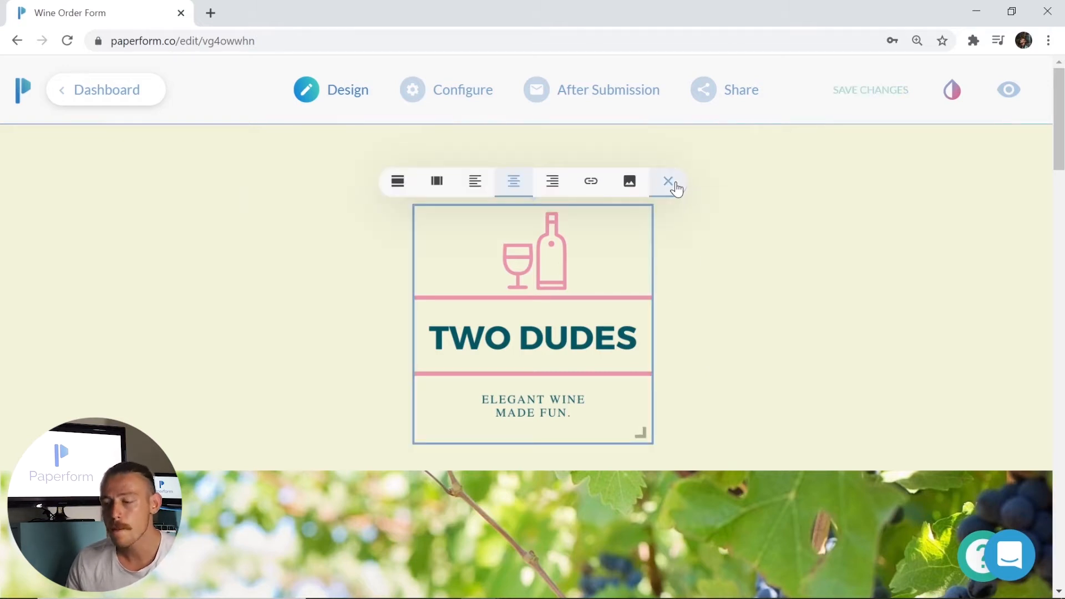
left_click(567, 192)
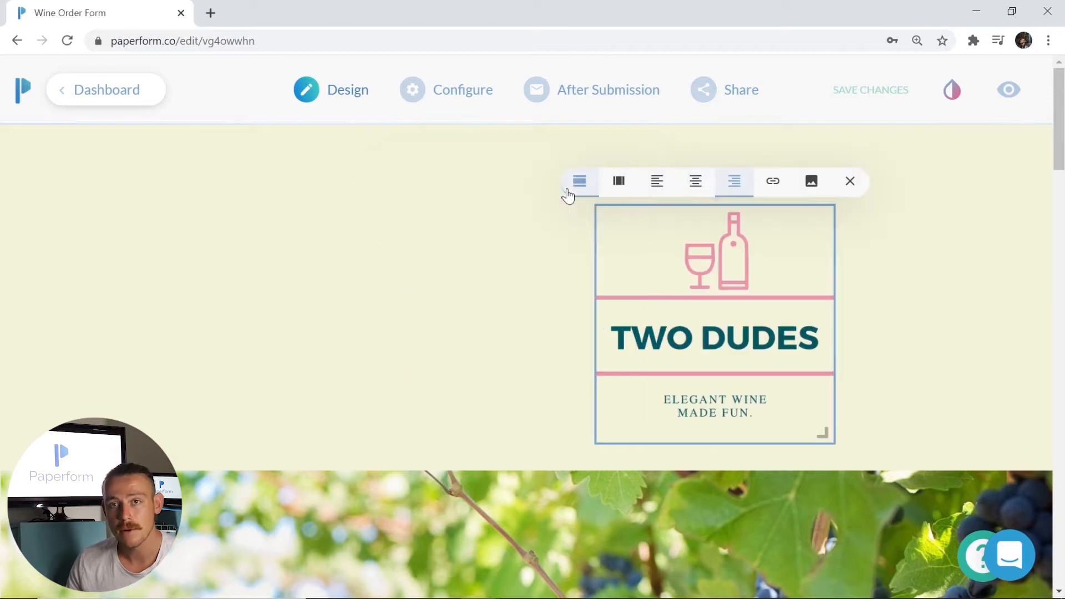
left_click(695, 181)
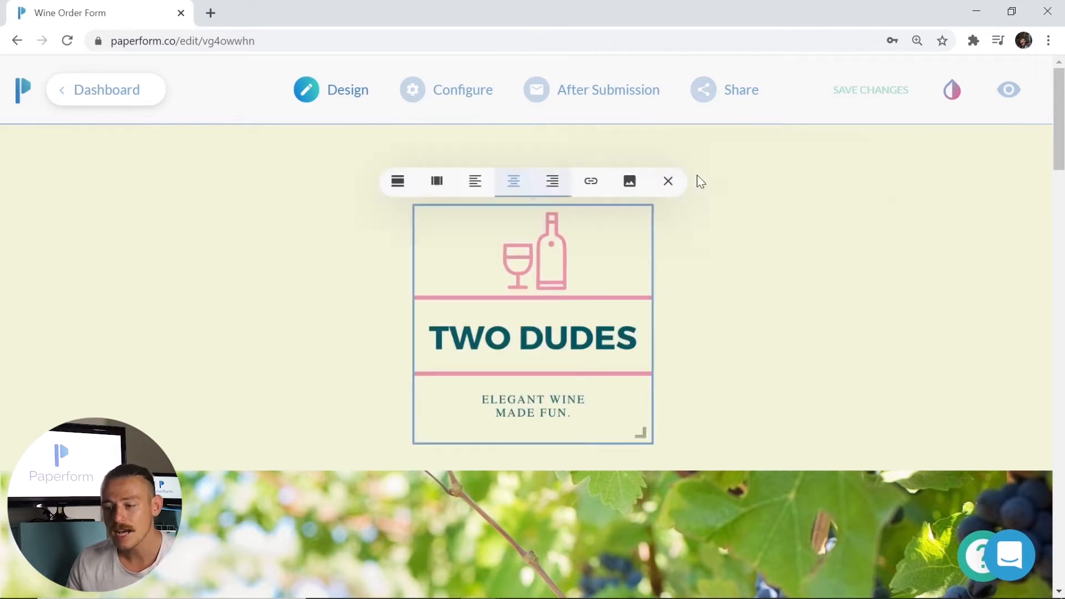
left_click(592, 185)
left_click(712, 304)
- Select the whole Wine Selection heading to bring up its formatting toolbar
scroll(711, 303, "down", 3)
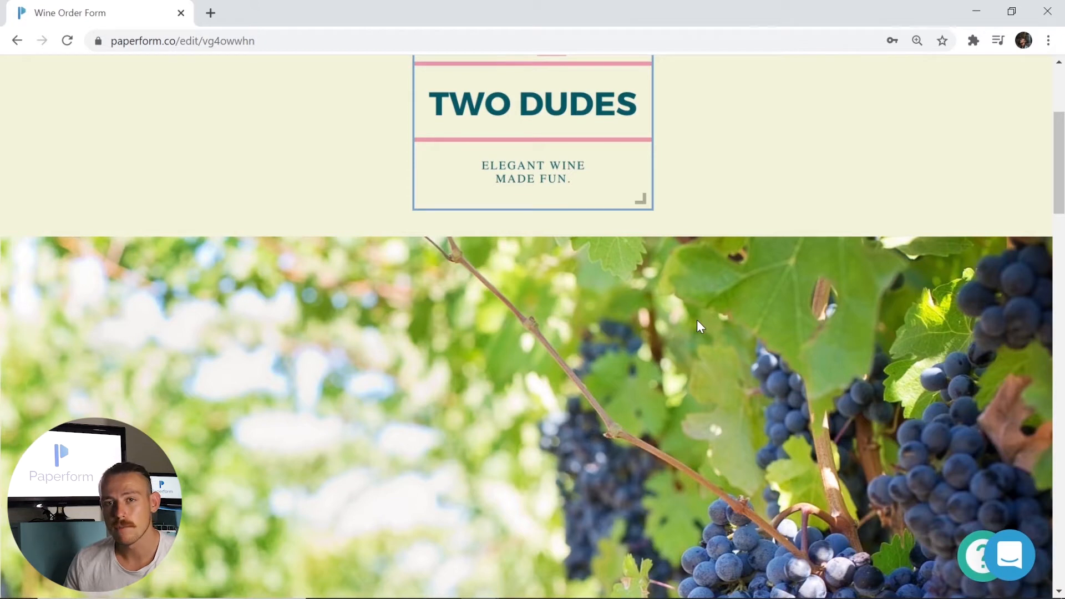
scroll(696, 319, "down", 10)
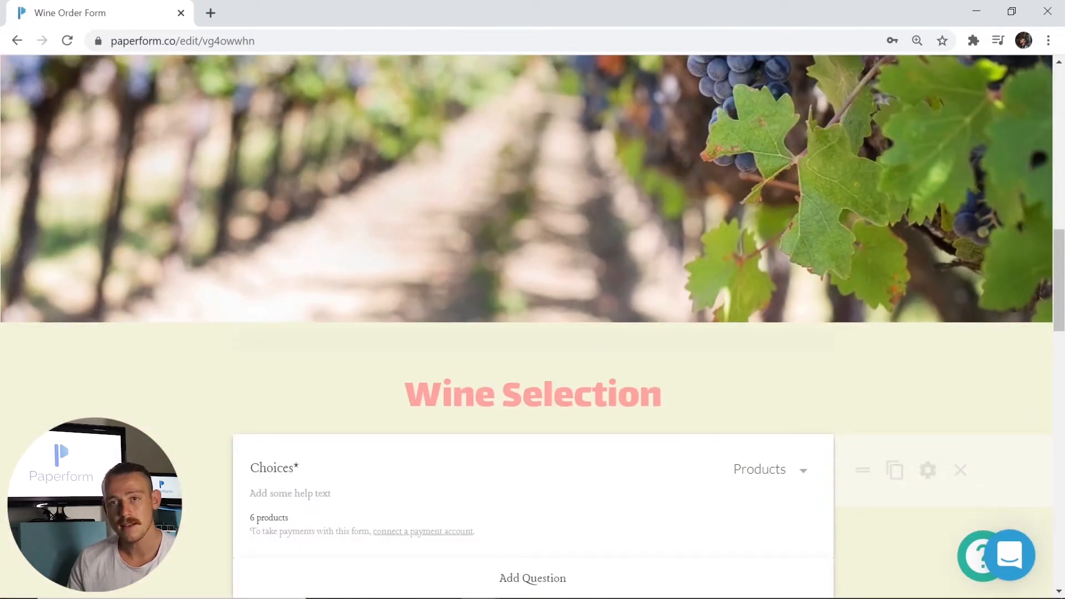
left_click(235, 340)
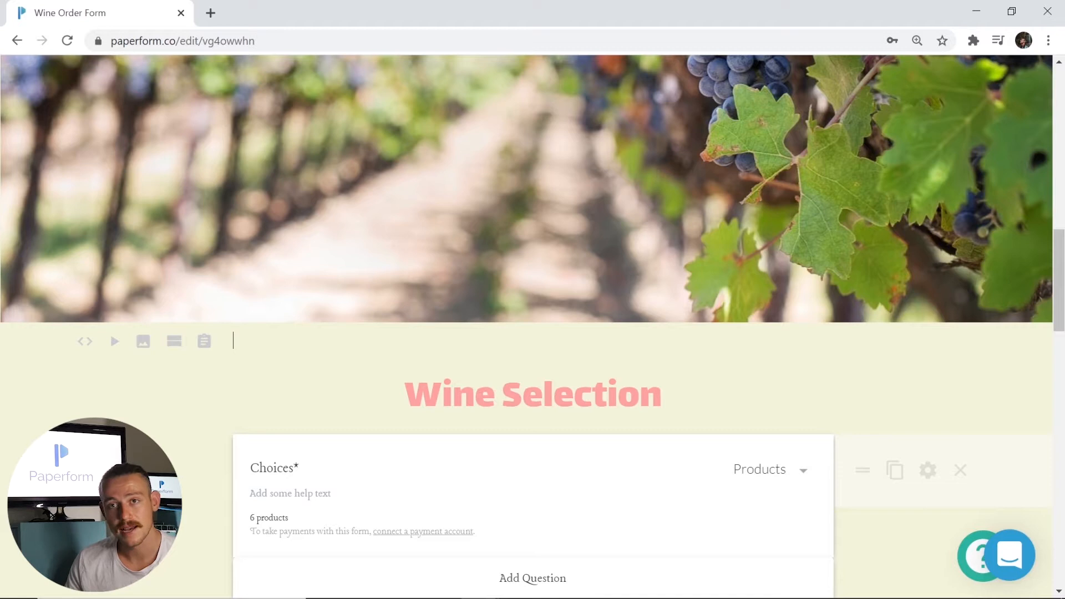
left_click(543, 396)
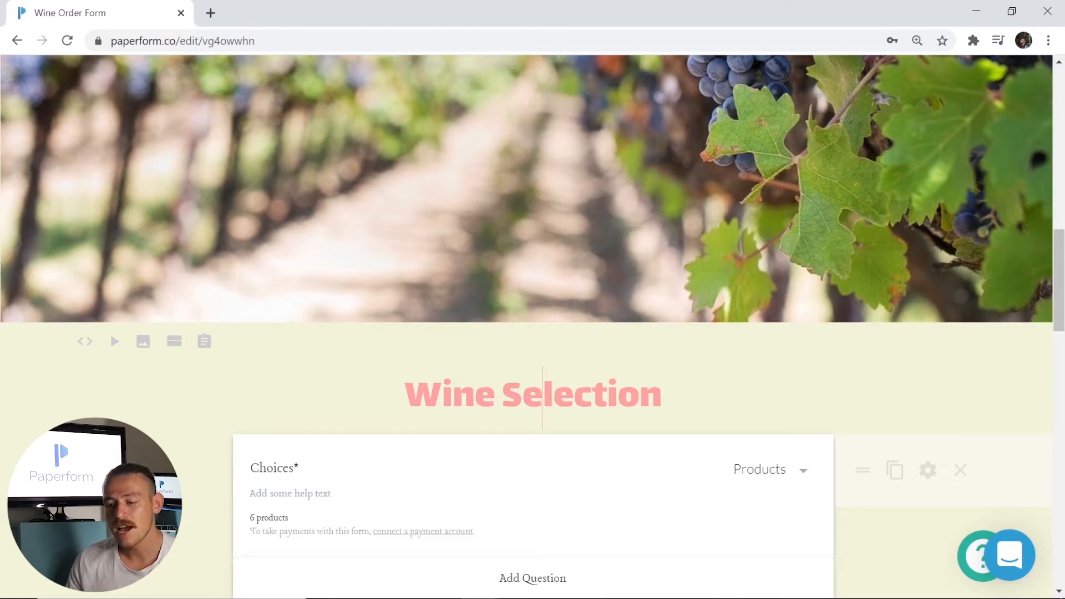
left_click_drag(661, 398, 405, 398)
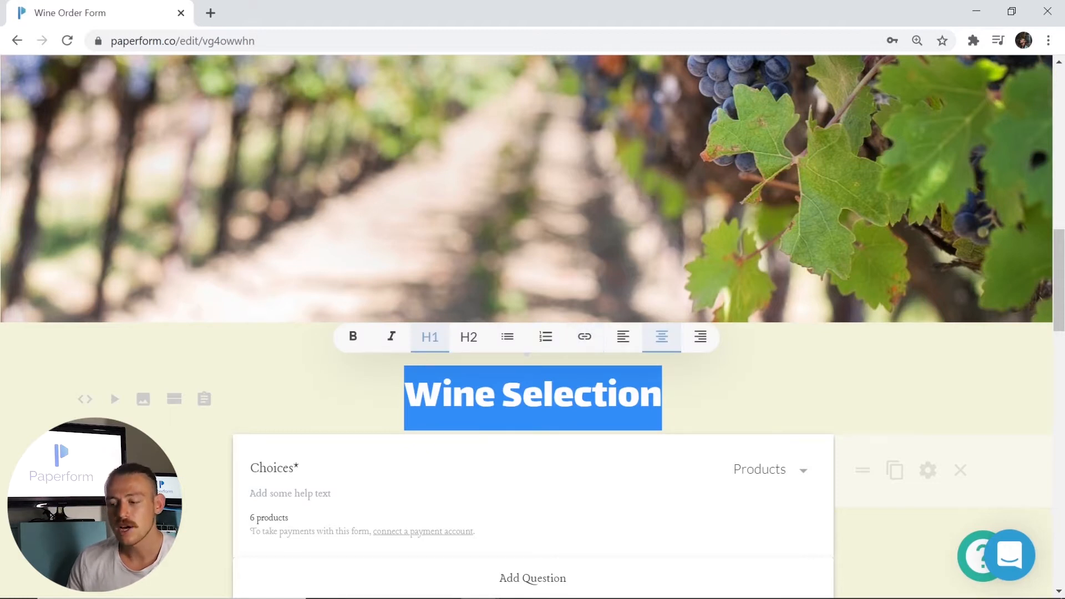
scroll(689, 386, "down", 3)
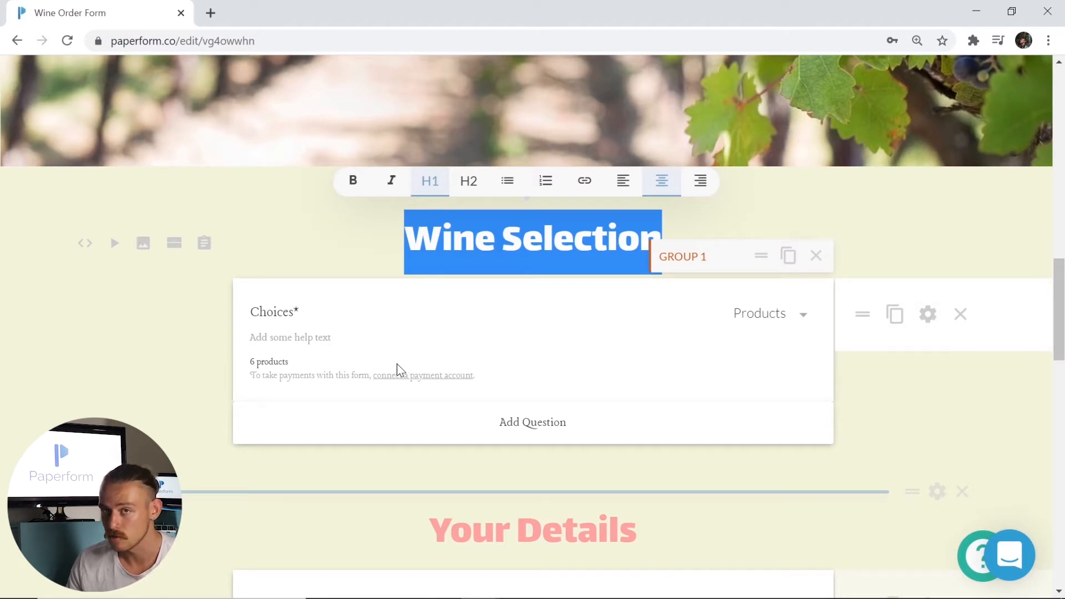
- Check the Choices title, help text and question type, then open its Configure settings
left_click(288, 312)
left_click_drag(294, 313, 240, 317)
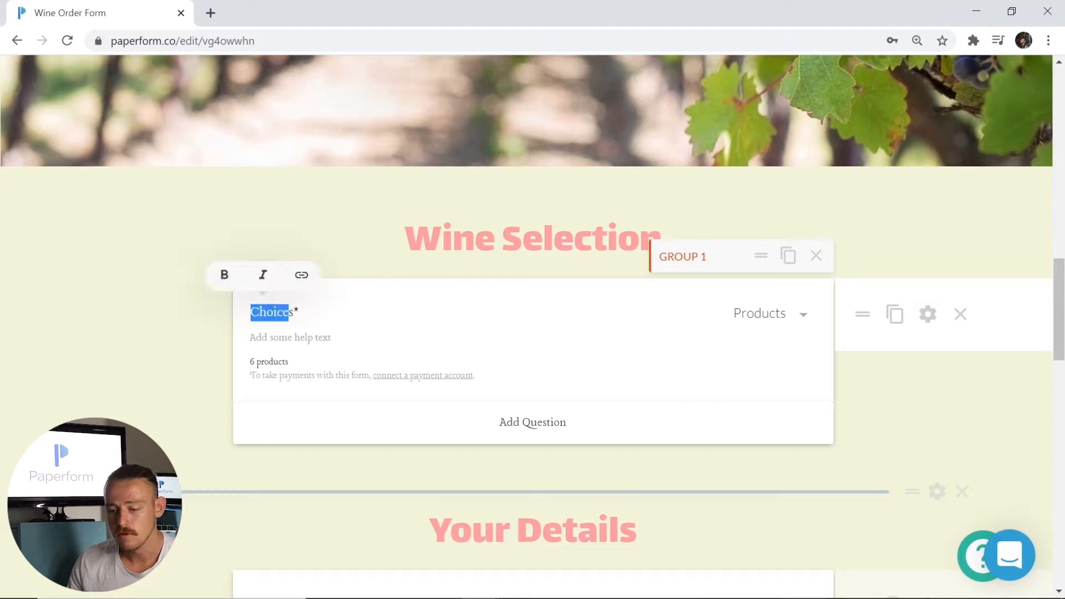
left_click(297, 314)
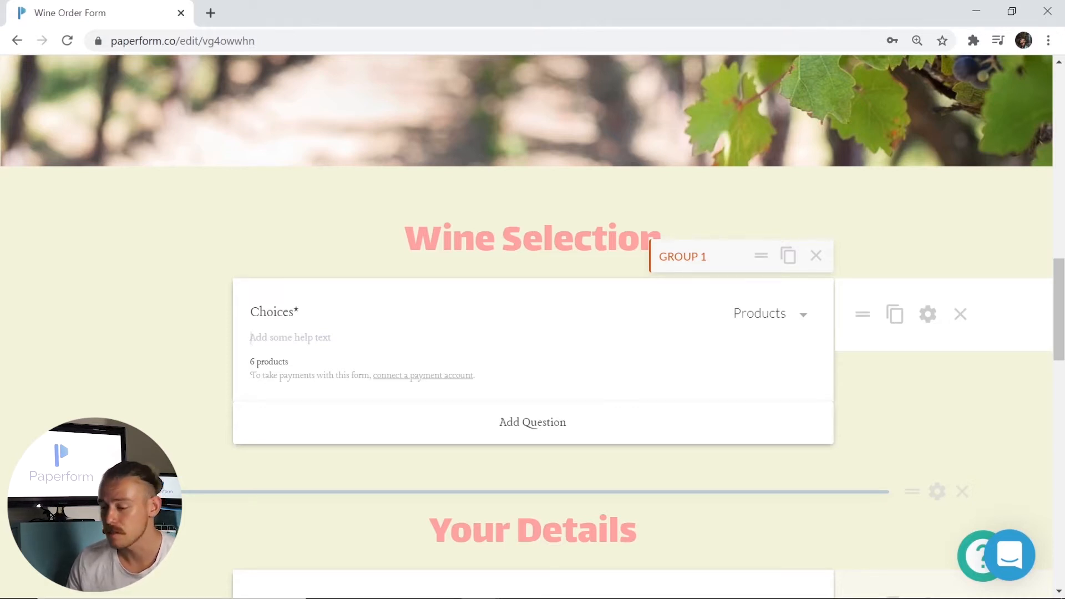
left_click(805, 321)
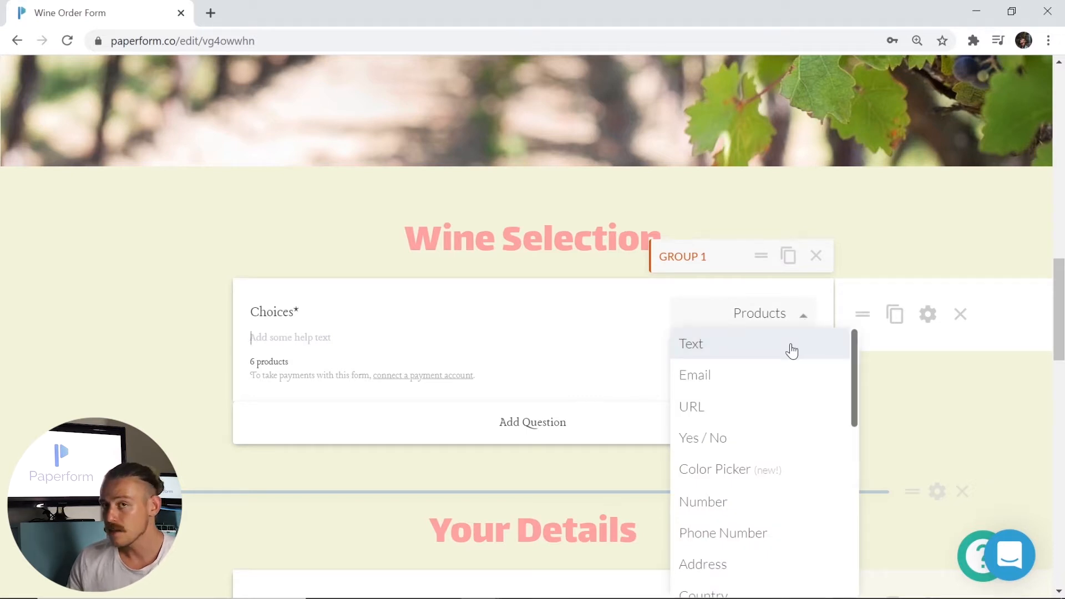
left_click(935, 326)
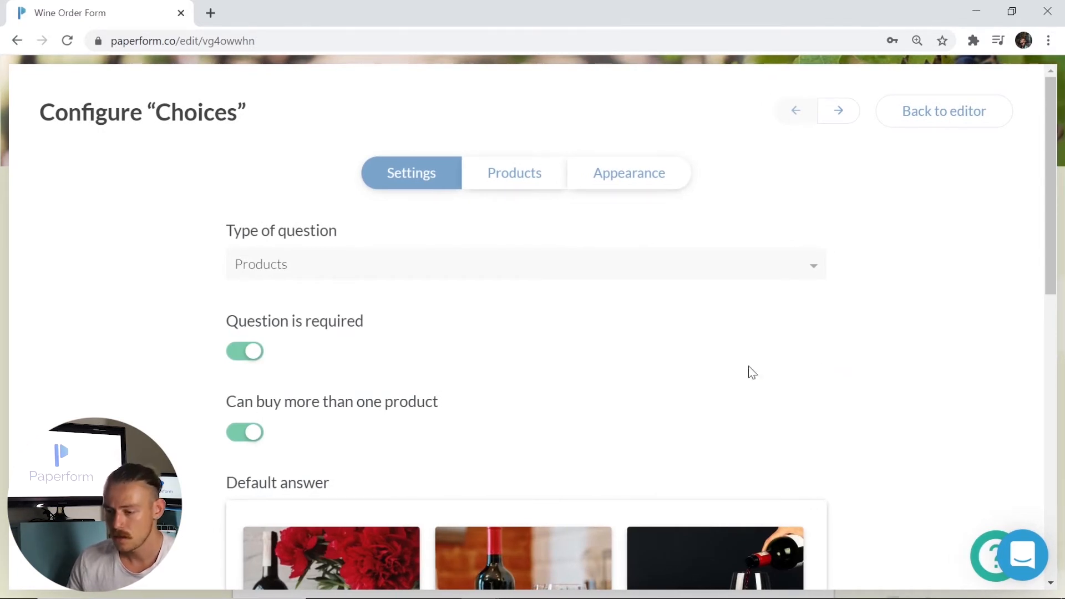
- Review the six wine products, including Merlot, then return to the form editor
left_click(524, 175)
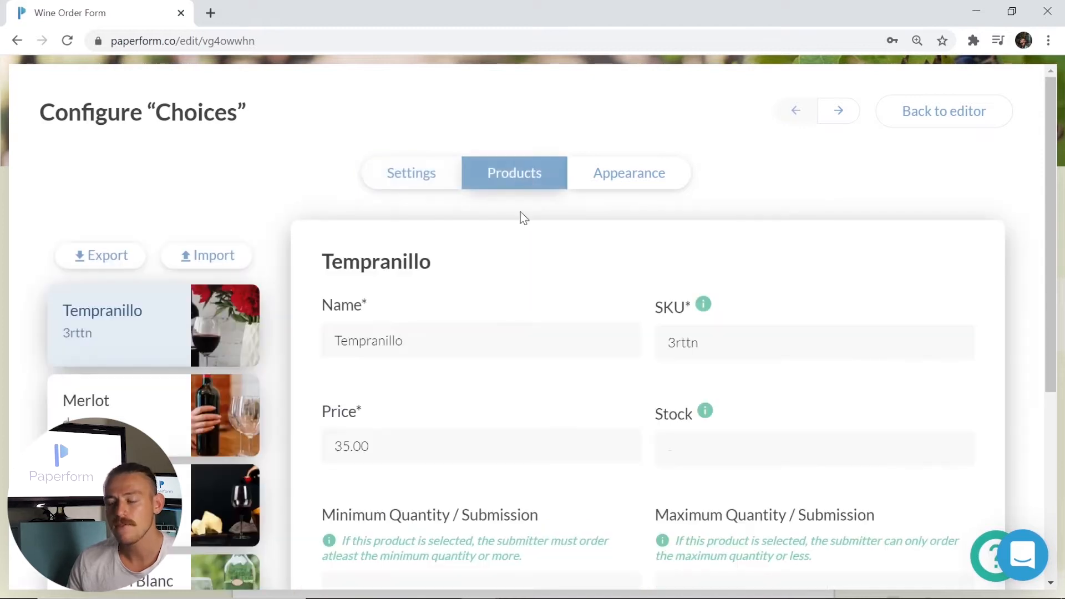
scroll(517, 245, "down", 1)
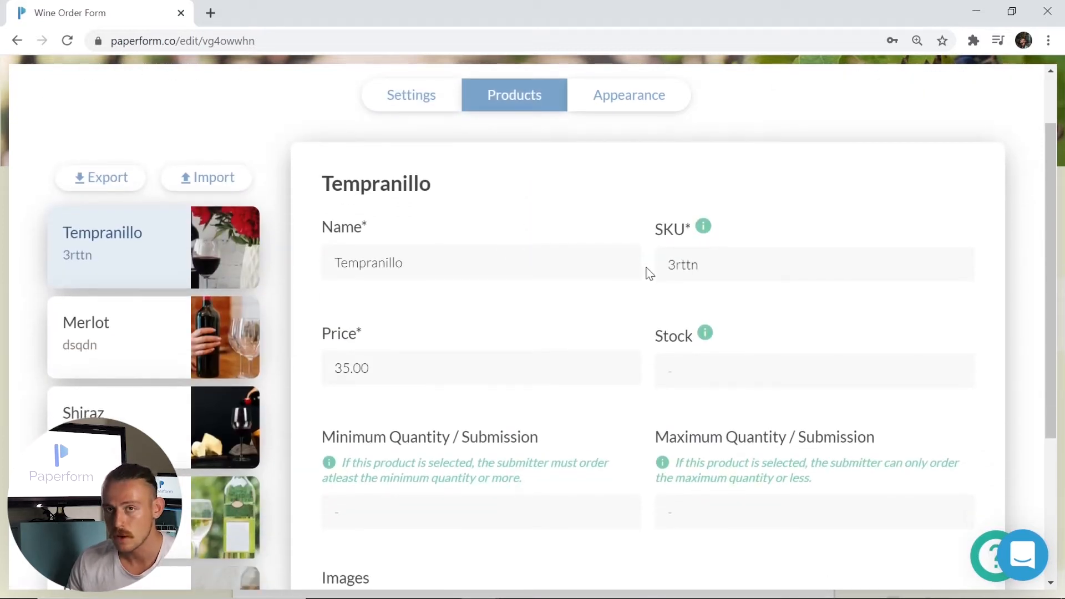
scroll(609, 371, "down", 1)
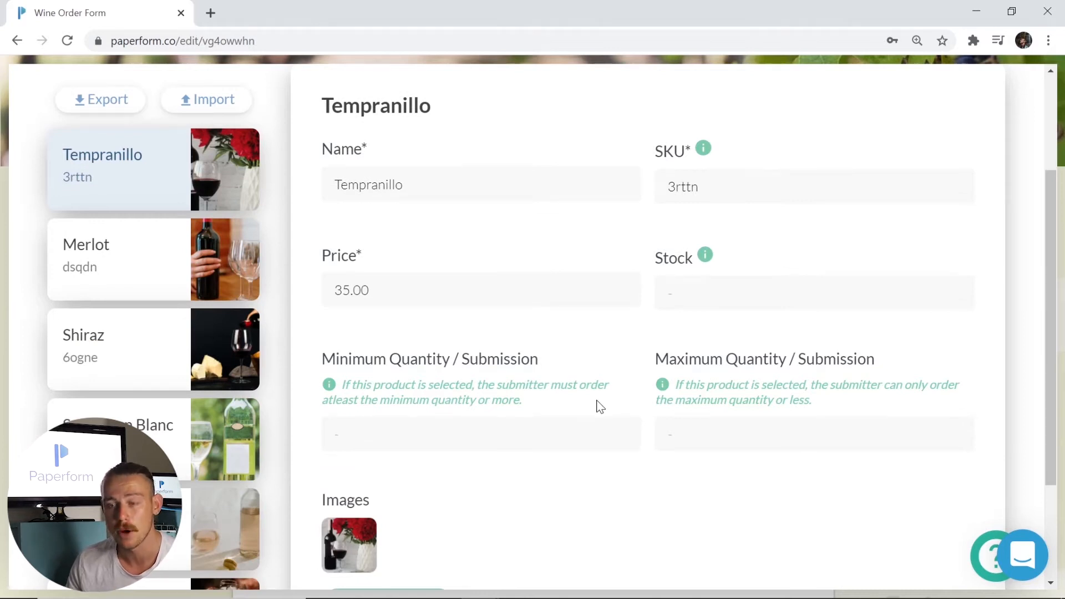
scroll(592, 410, "down", 1)
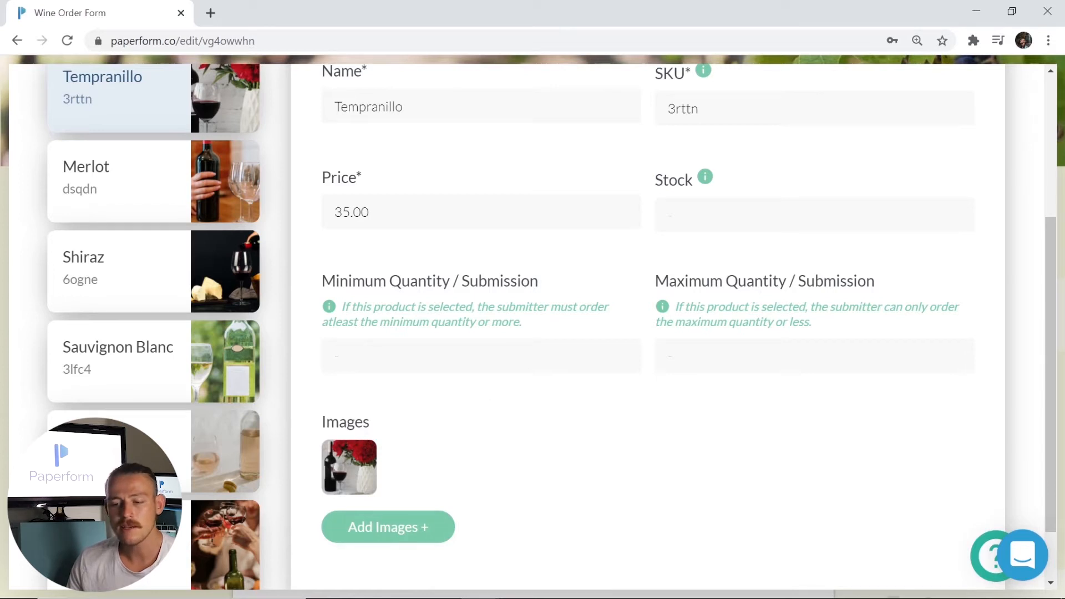
left_click(178, 188)
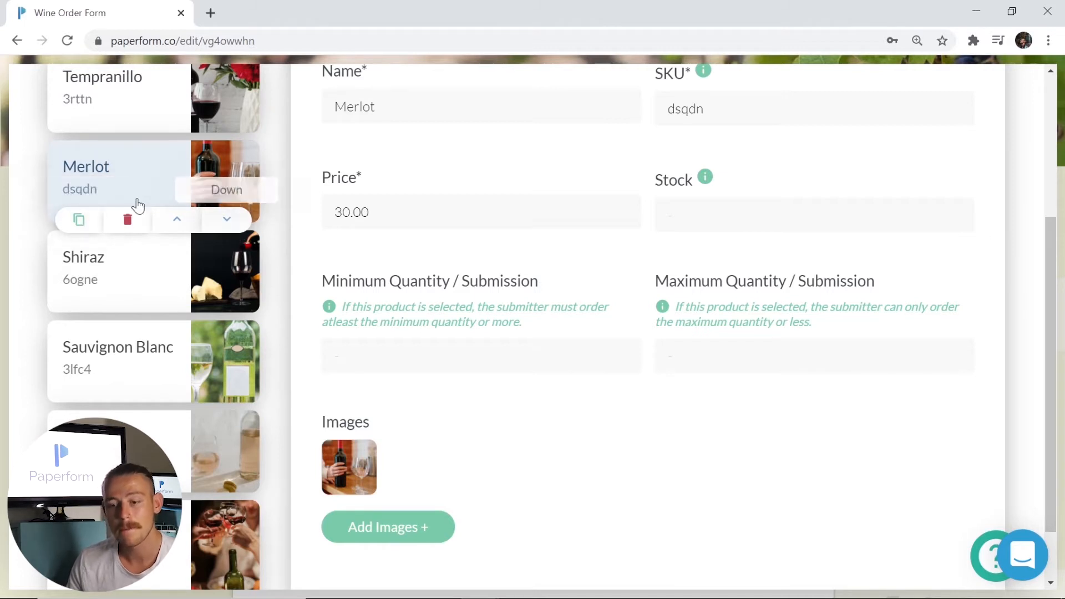
left_click(3, 226)
scroll(197, 250, "down", 1)
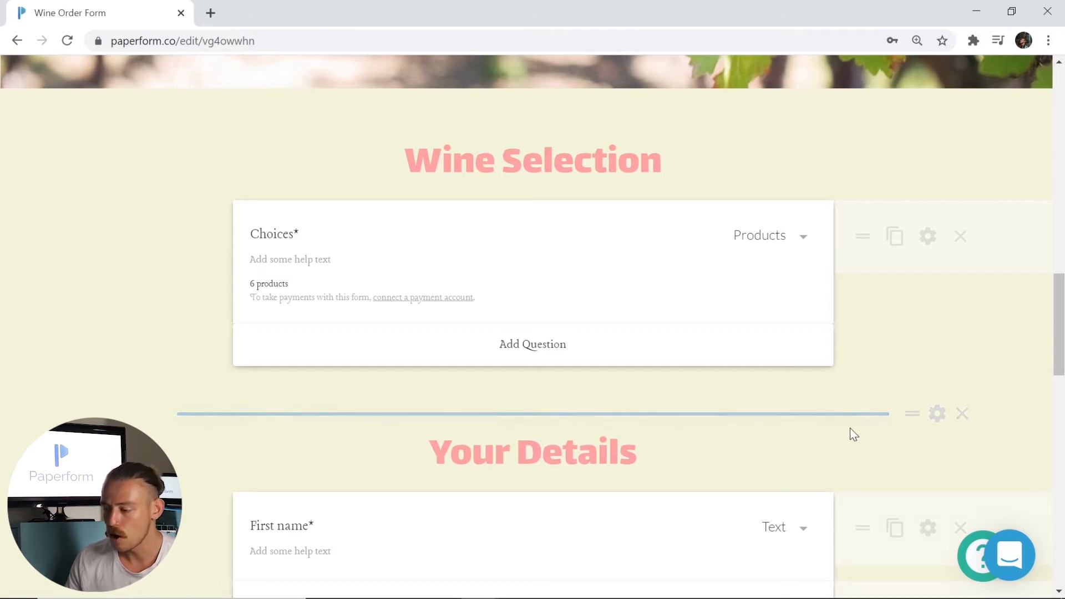
- Keep the Your Details break on the same page, visible only when Choices is Tempranillo
left_click(936, 415)
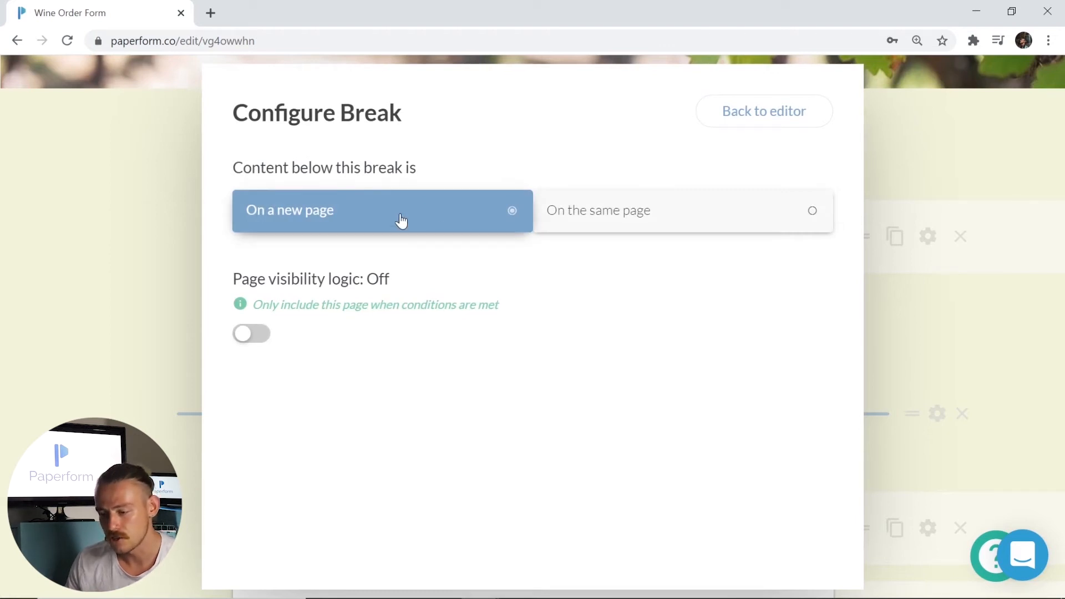
left_click(668, 223)
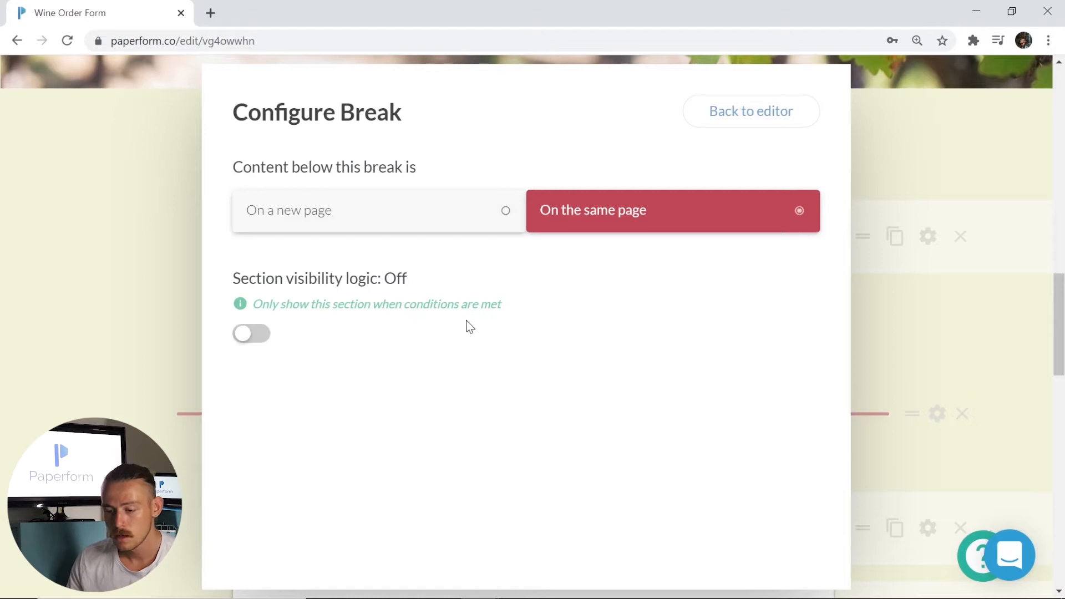
left_click(252, 334)
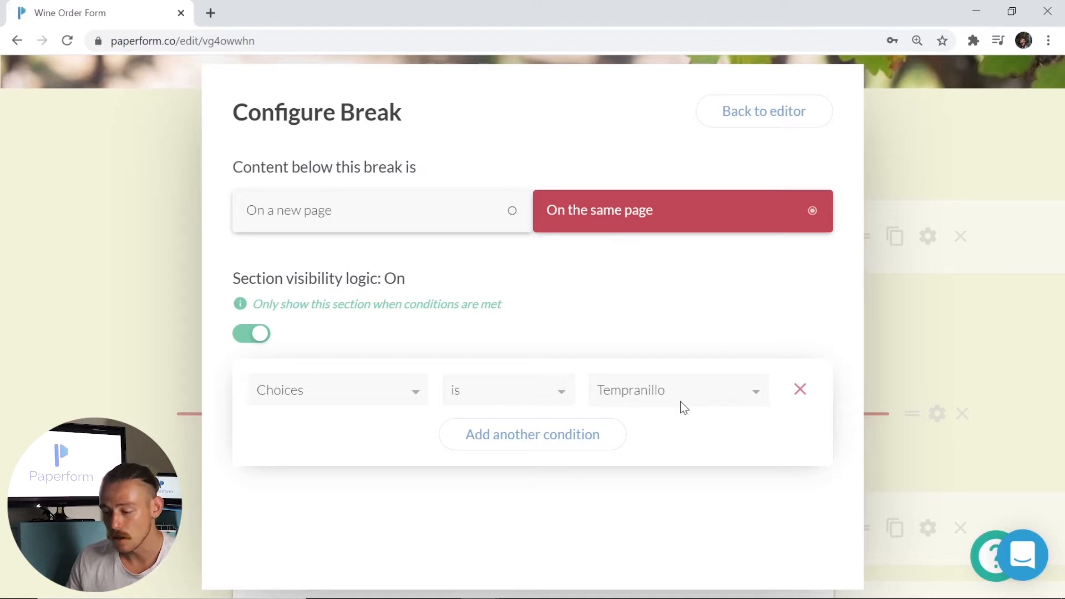
left_click(911, 467)
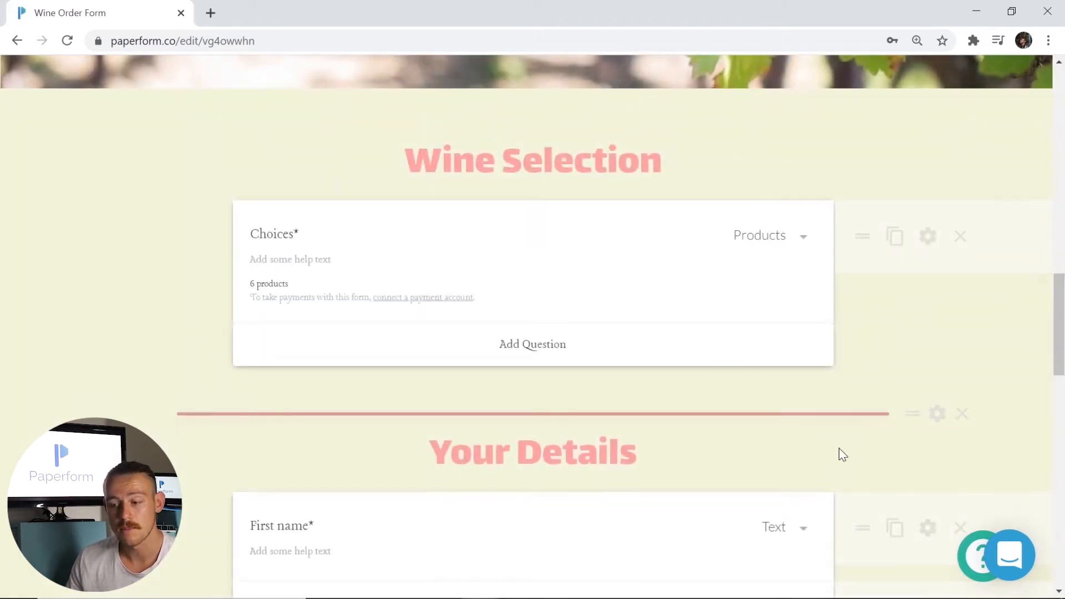
- Turn off the break's visibility logic and start Your Details on a new page
scroll(838, 452, "down", 1)
scroll(615, 135, "down", 5)
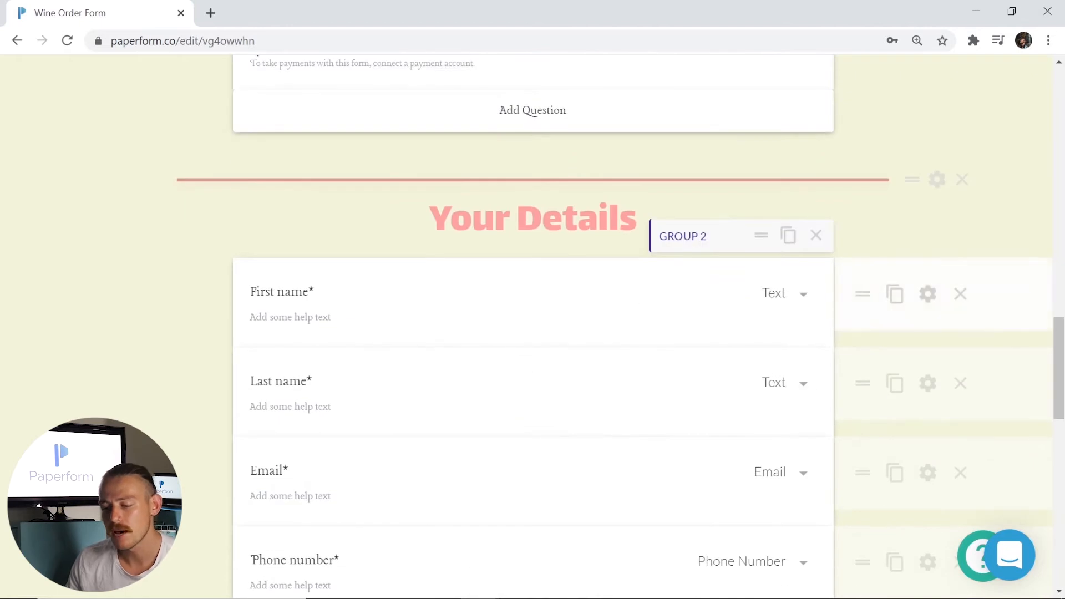
scroll(501, 400, "up", 8)
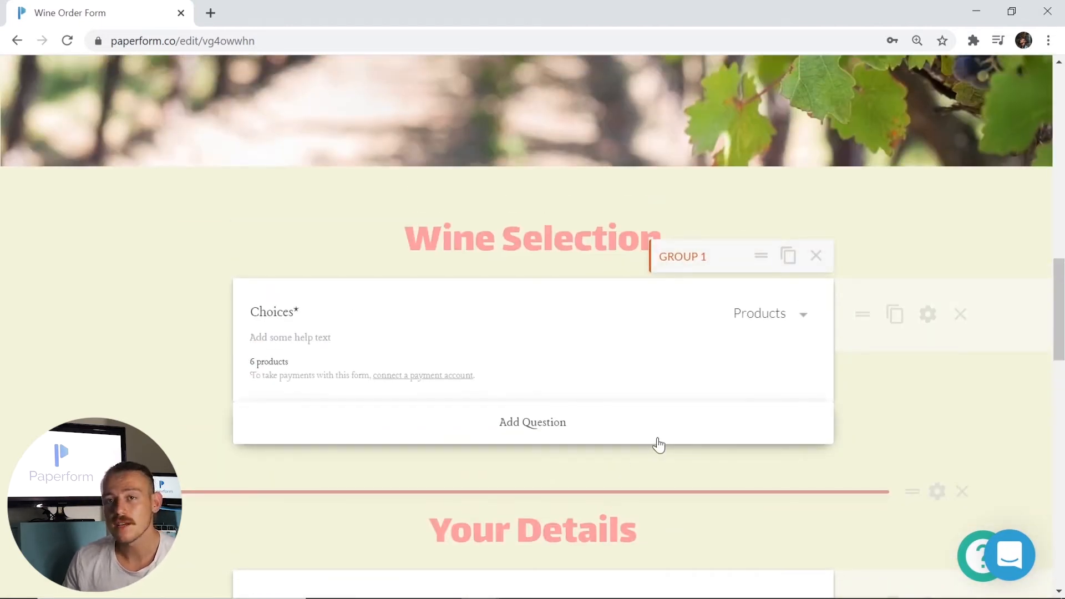
scroll(659, 443, "down", 3)
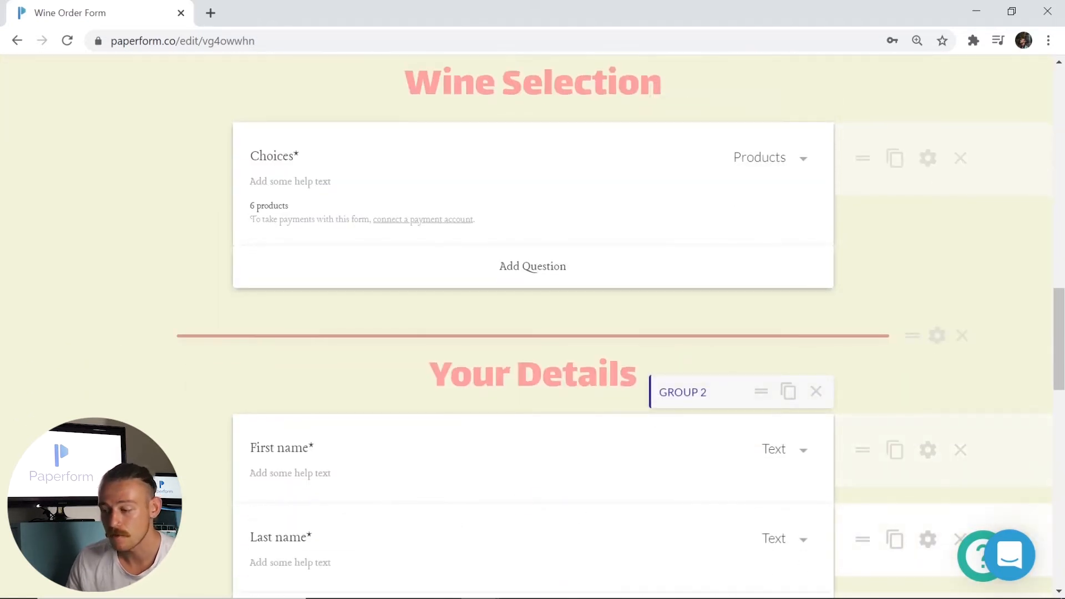
left_click(937, 335)
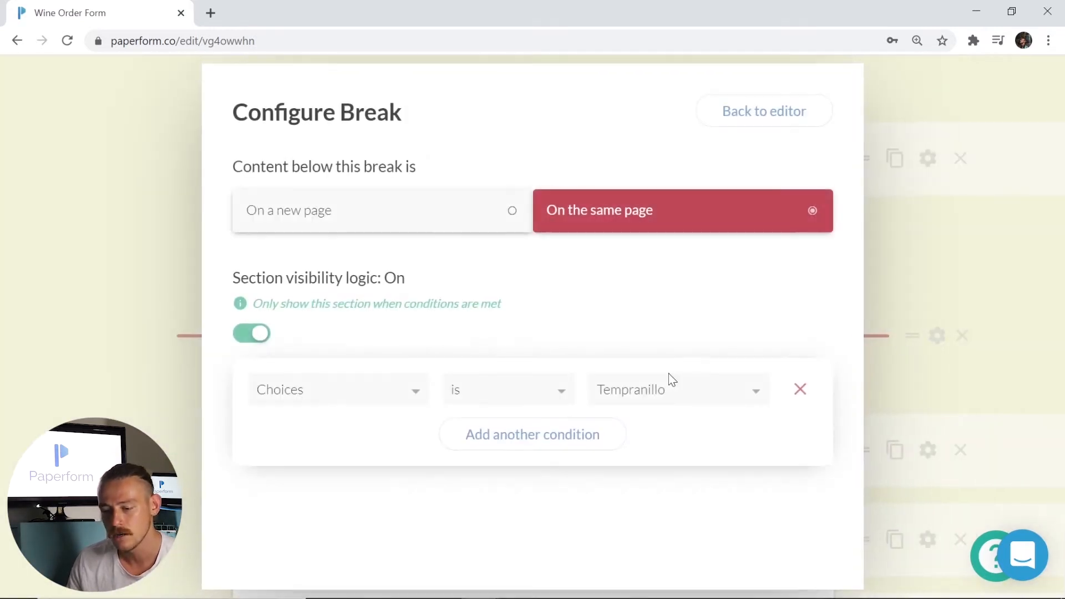
left_click(256, 336)
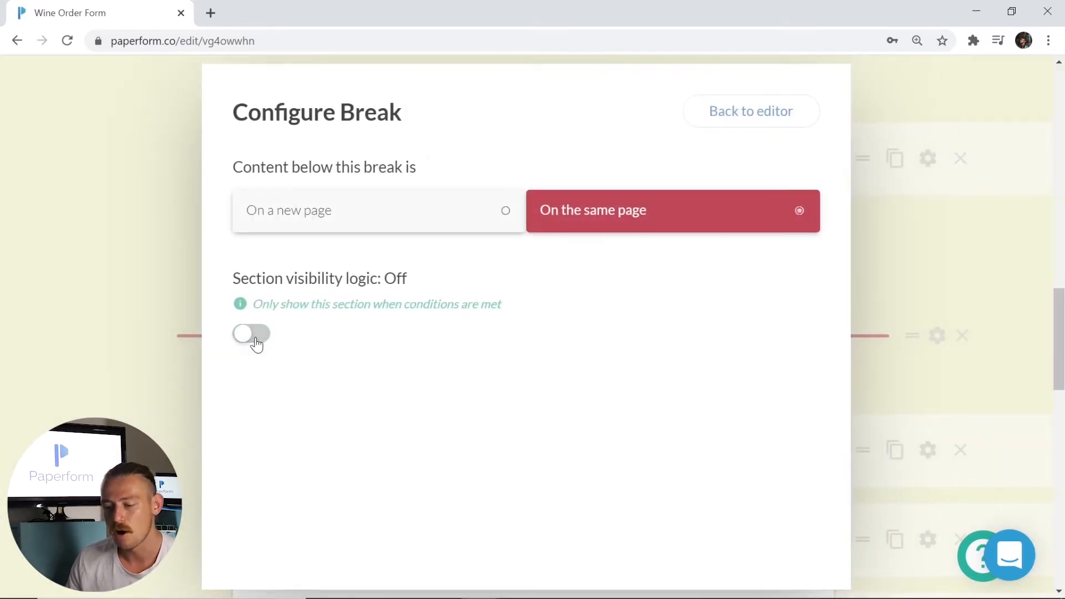
left_click(381, 227)
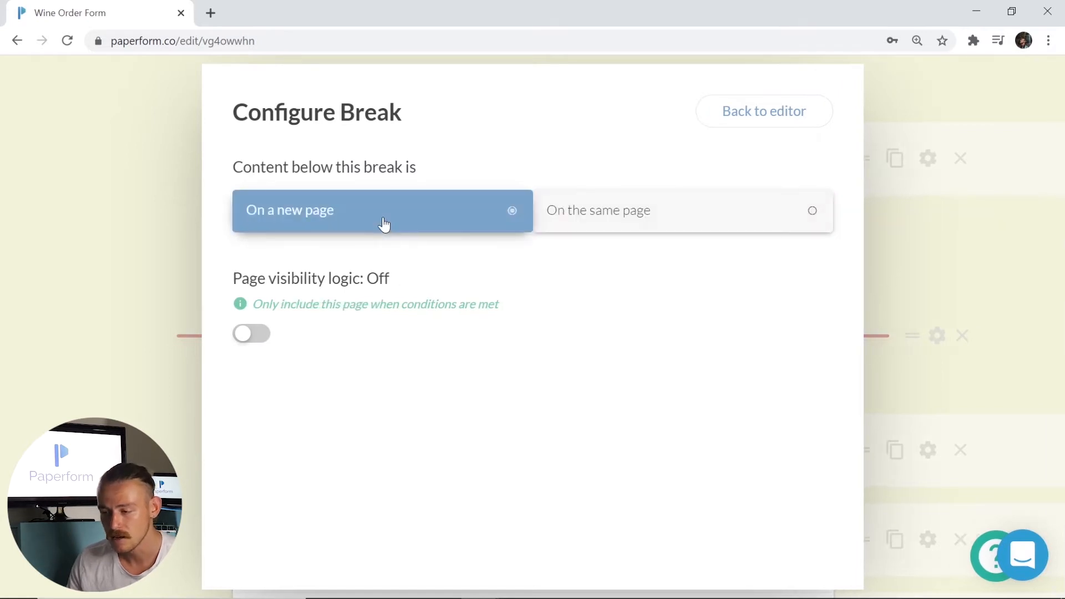
left_click(102, 289)
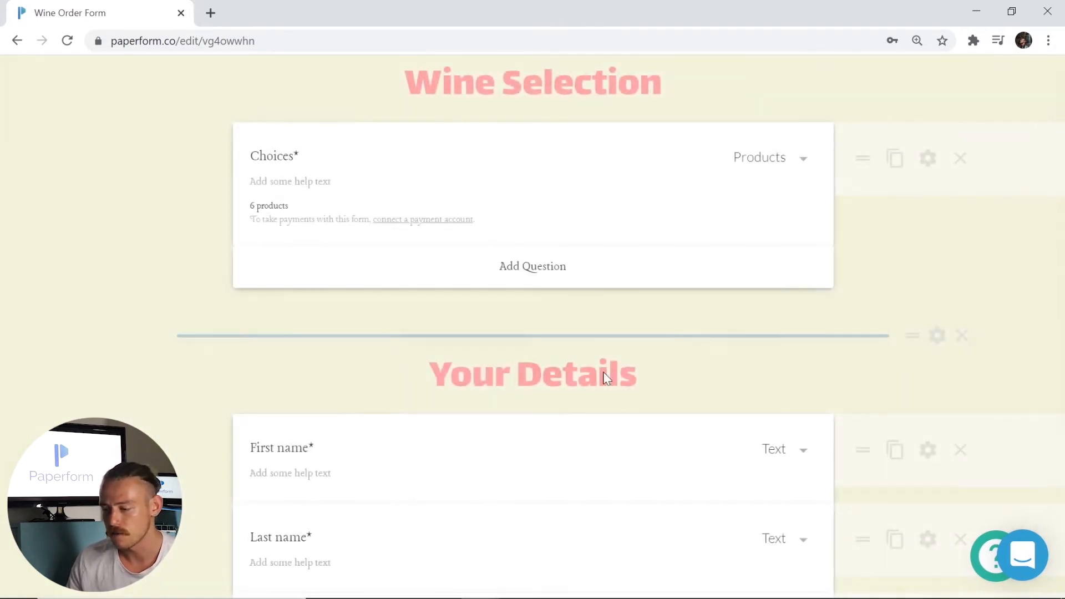
scroll(644, 340, "down", 3)
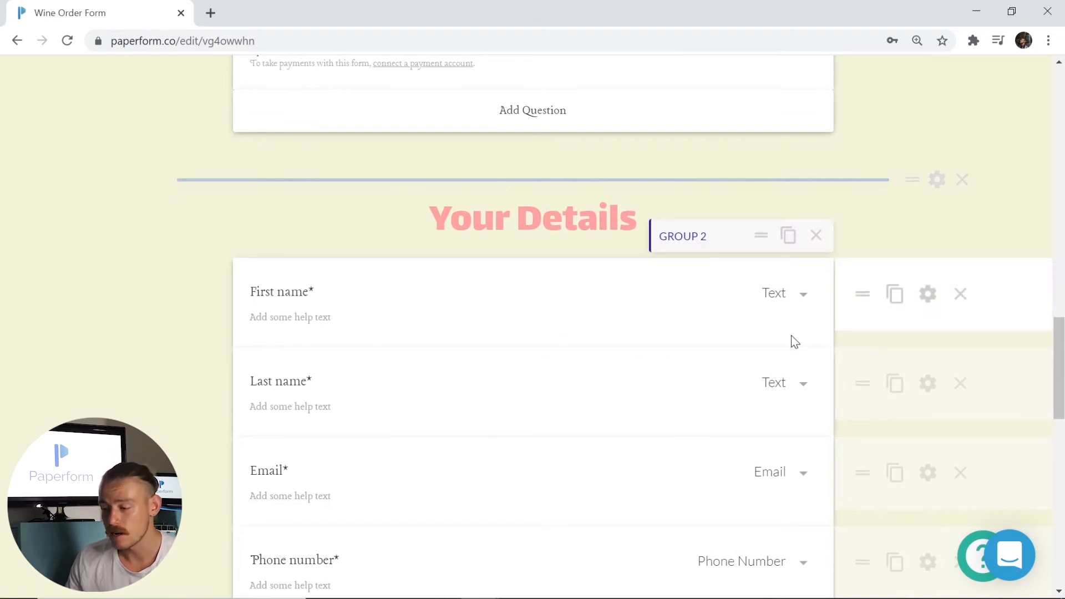
left_click(896, 296)
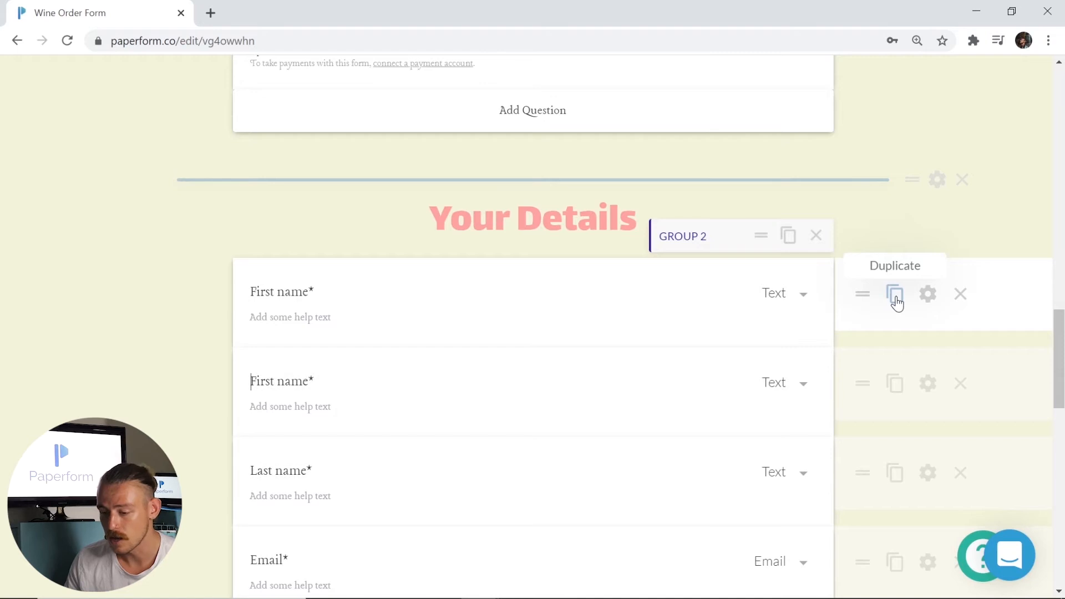
left_click(960, 383)
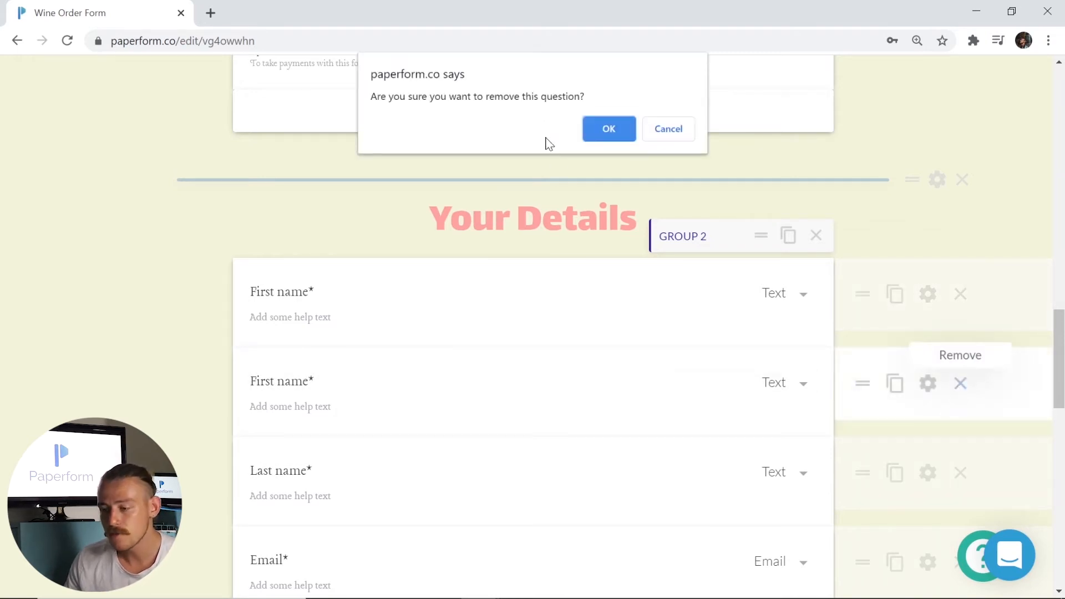
left_click(611, 130)
mouse_move(862, 382)
left_mouse_down()
mouse_move(860, 420)
mouse_move(857, 384)
left_mouse_up()
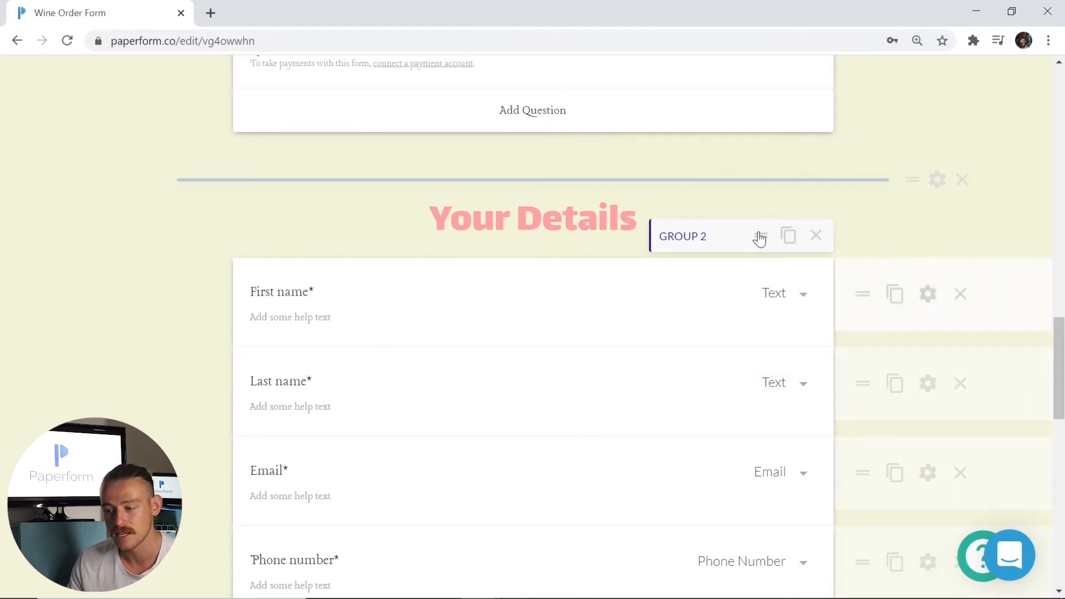
scroll(562, 324, "down", 1)
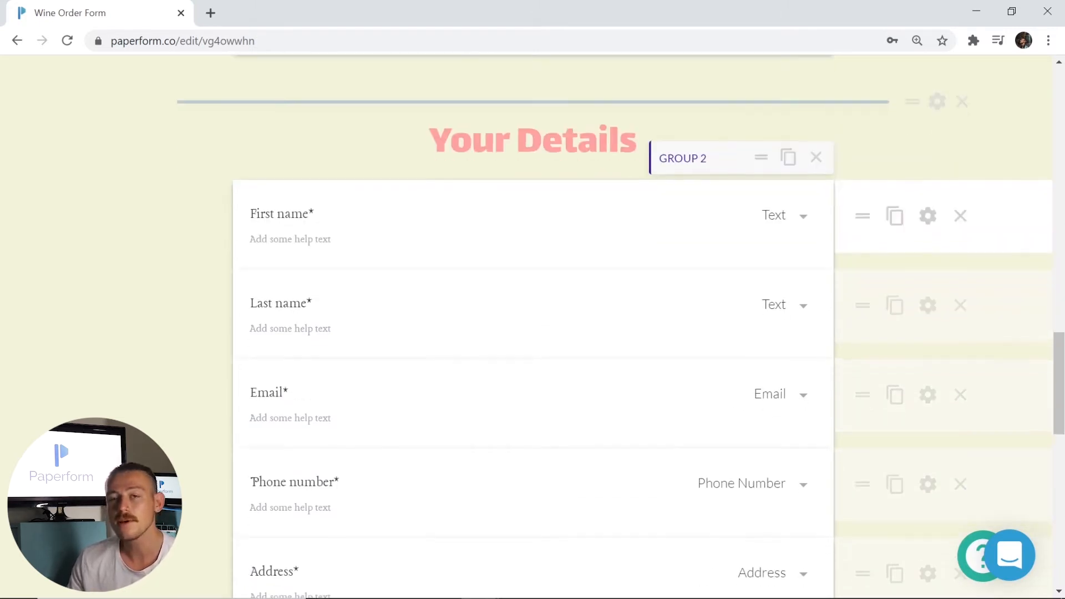
scroll(562, 325, "down", 1)
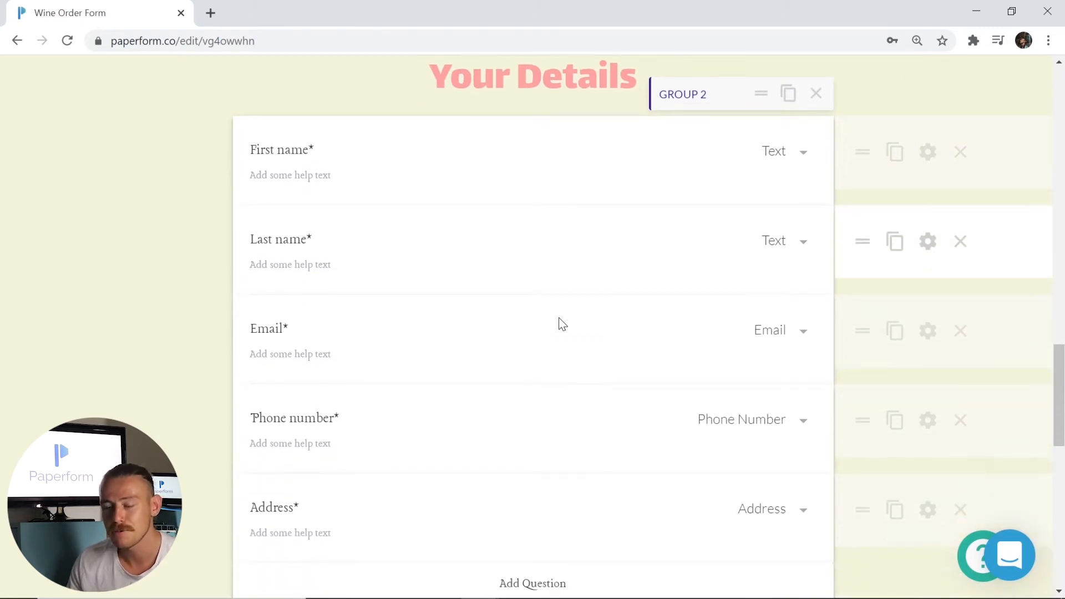
scroll(562, 324, "down", 1)
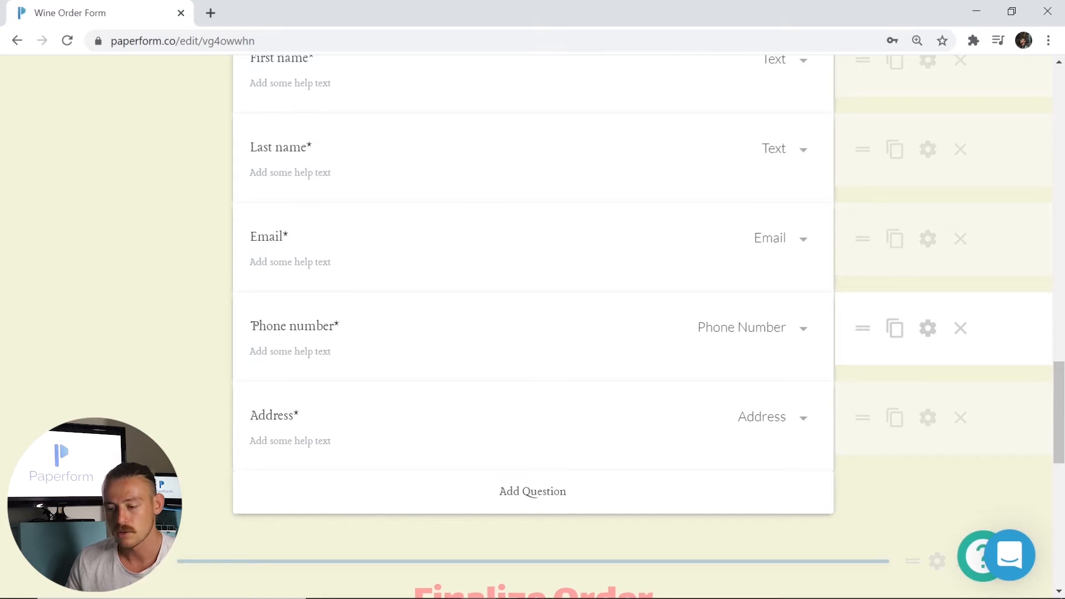
scroll(535, 321, "down", 8)
mouse_move(534, 320)
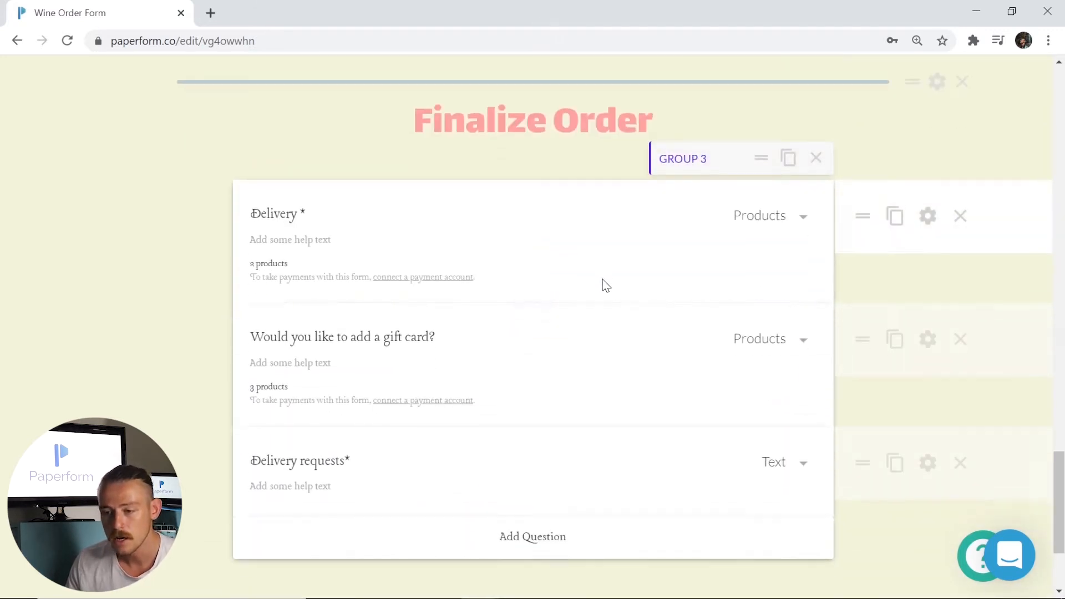
scroll(593, 255, "down", 2)
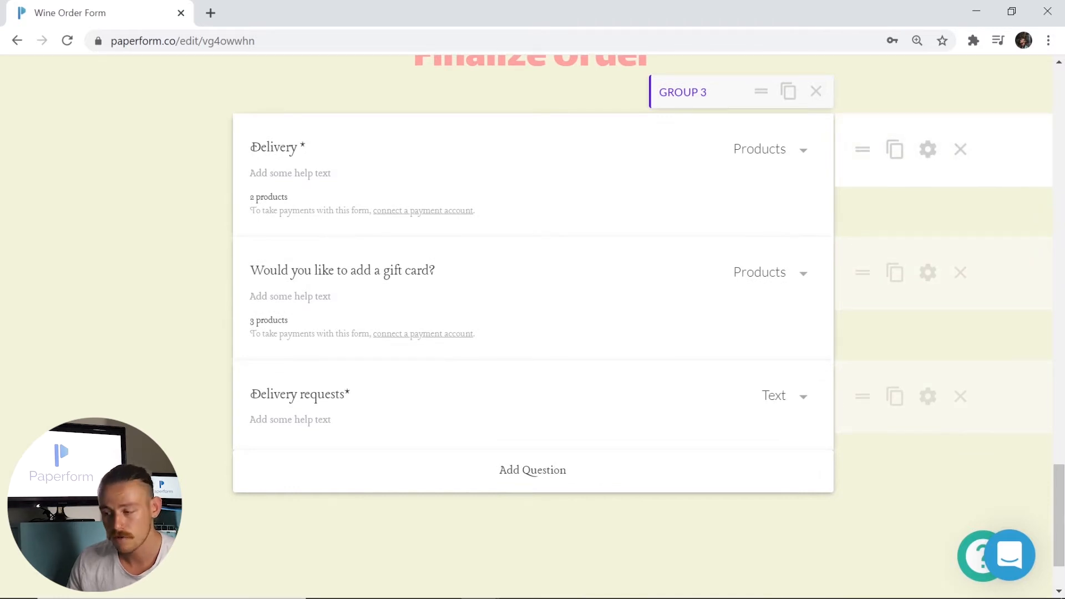
left_click(927, 149)
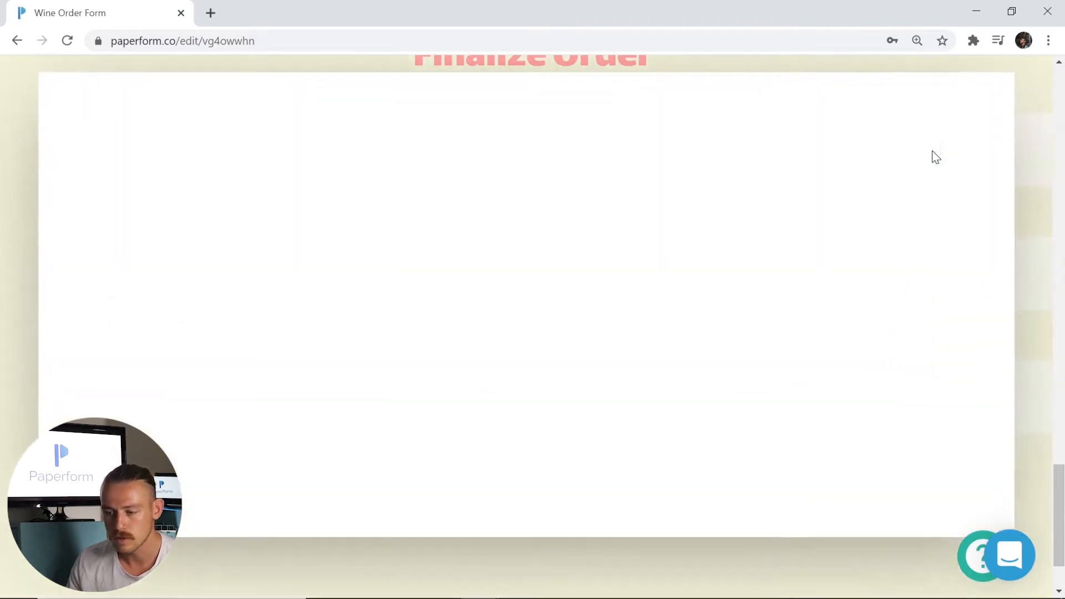
left_click(504, 176)
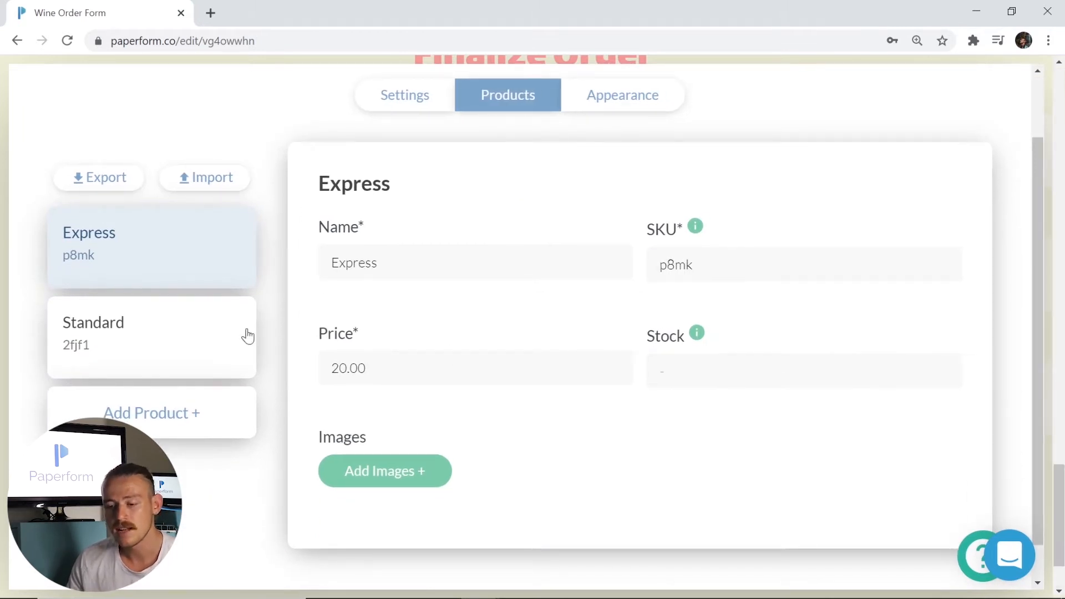
left_click(191, 335)
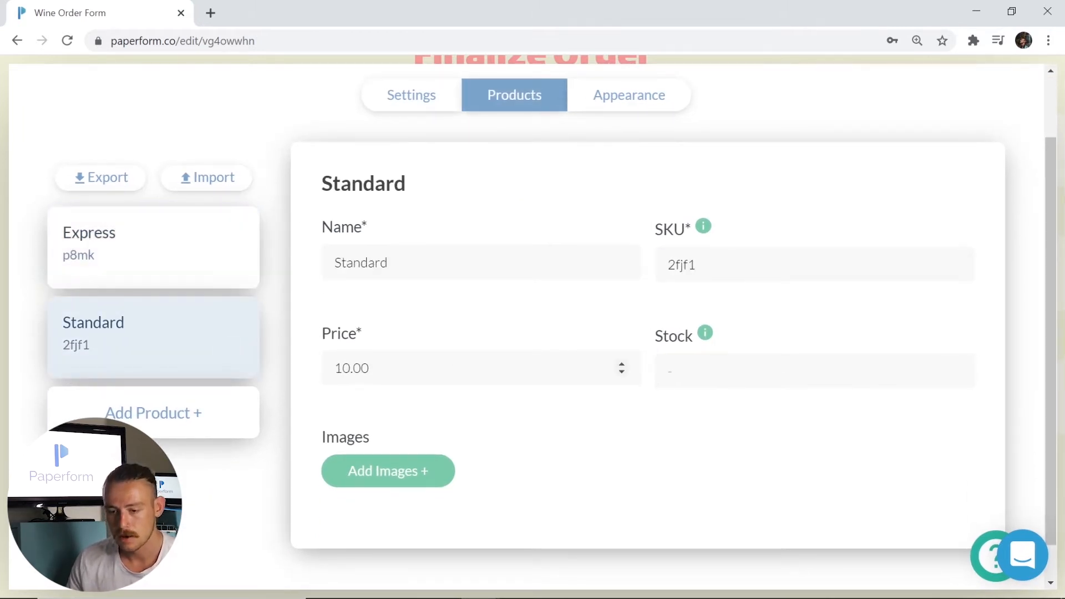
left_click(2, 201)
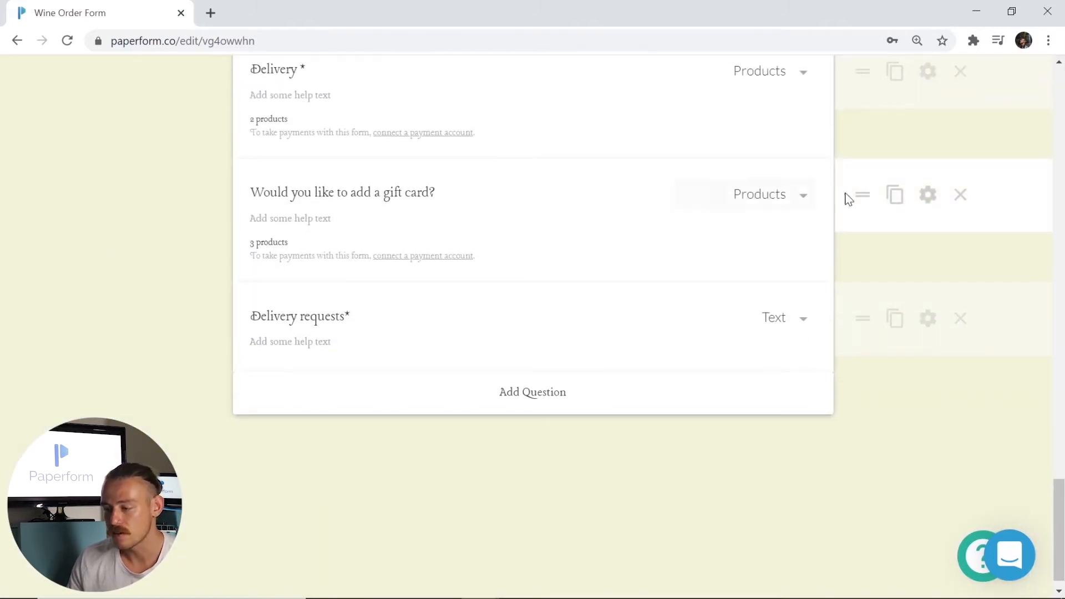
left_click(928, 196)
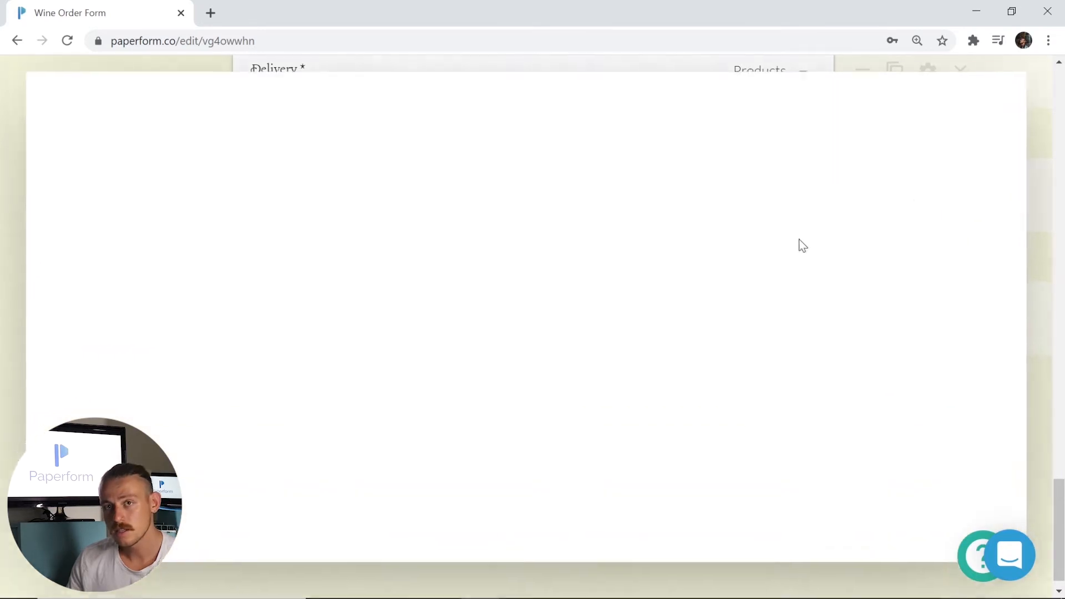
scroll(668, 271, "down", 4)
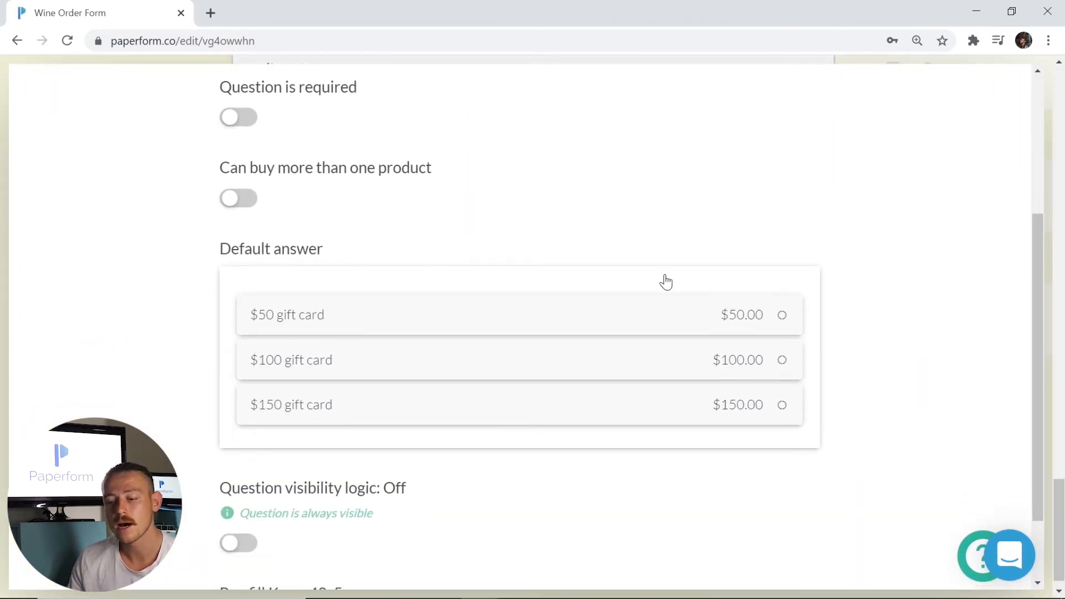
scroll(602, 383, "down", 1)
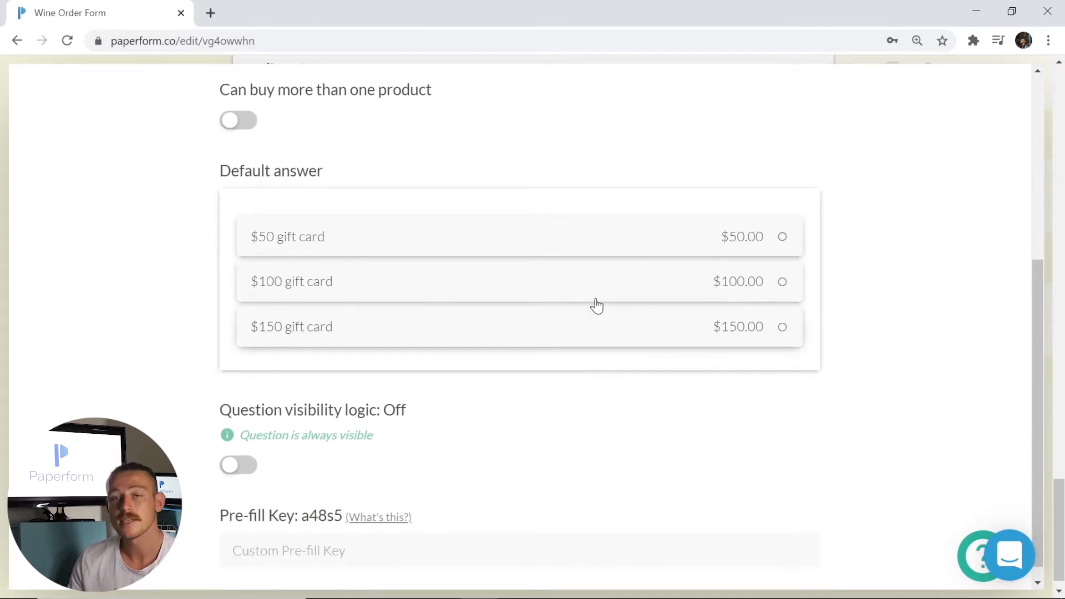
left_click(1, 268)
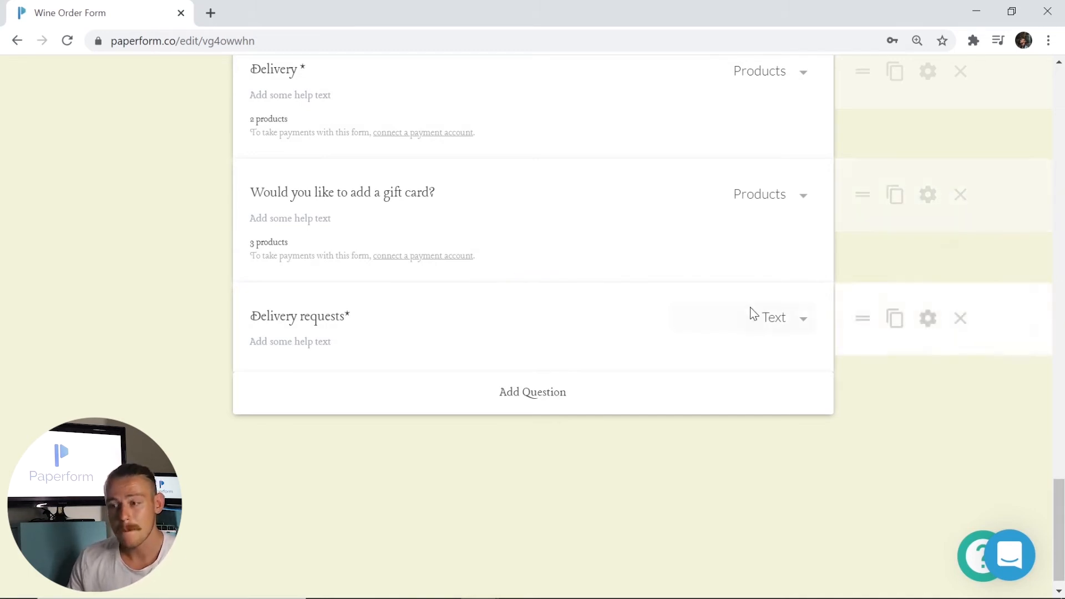
scroll(634, 394, "down", 1)
scroll(634, 394, "up", 15)
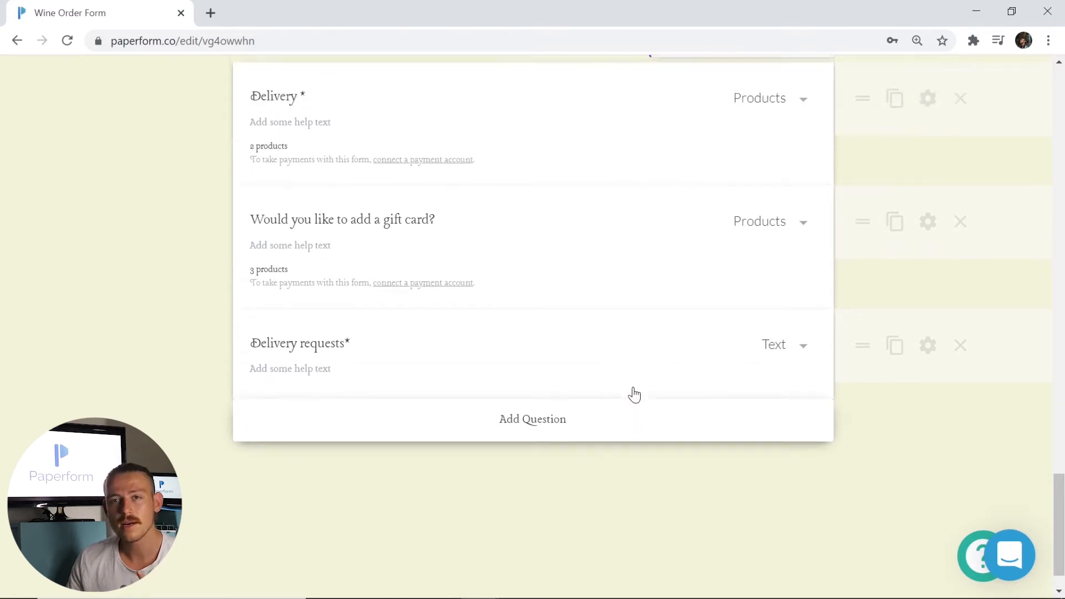
scroll(633, 388, "up", 8)
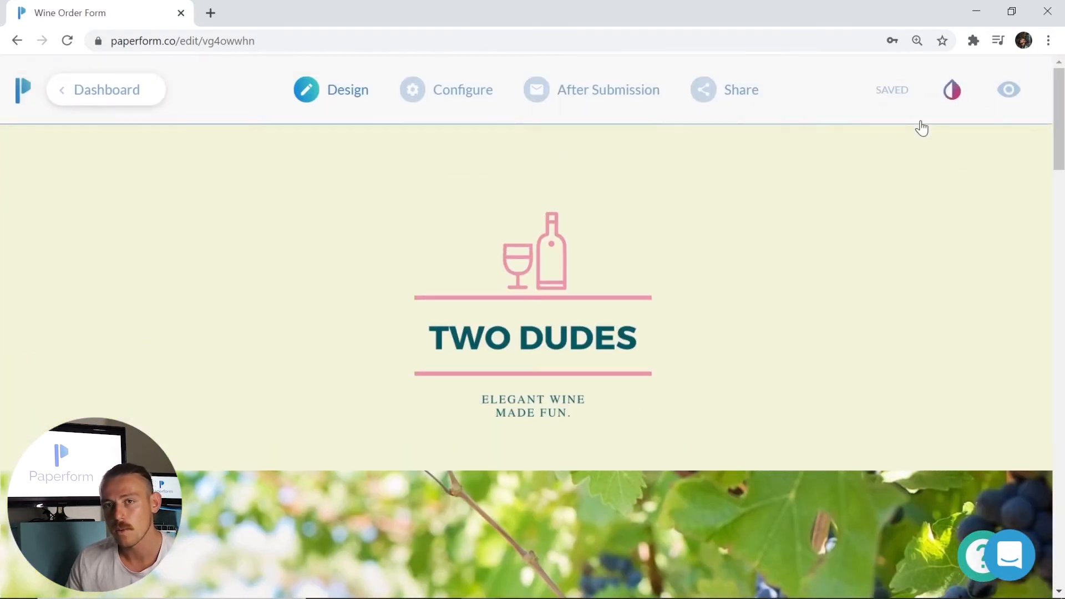
left_click(953, 102)
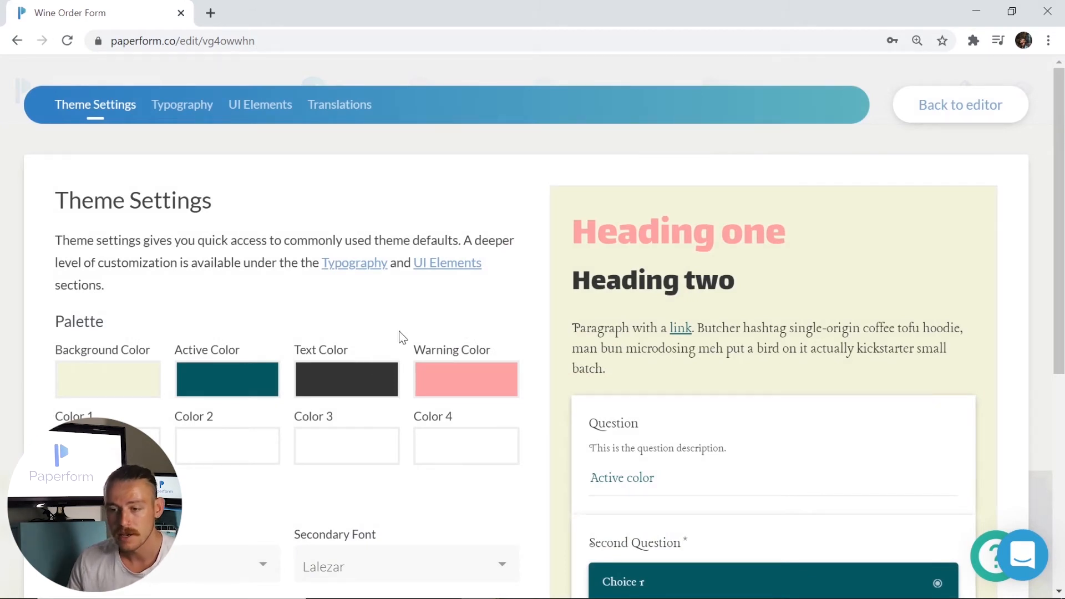
left_click(182, 106)
left_click(260, 105)
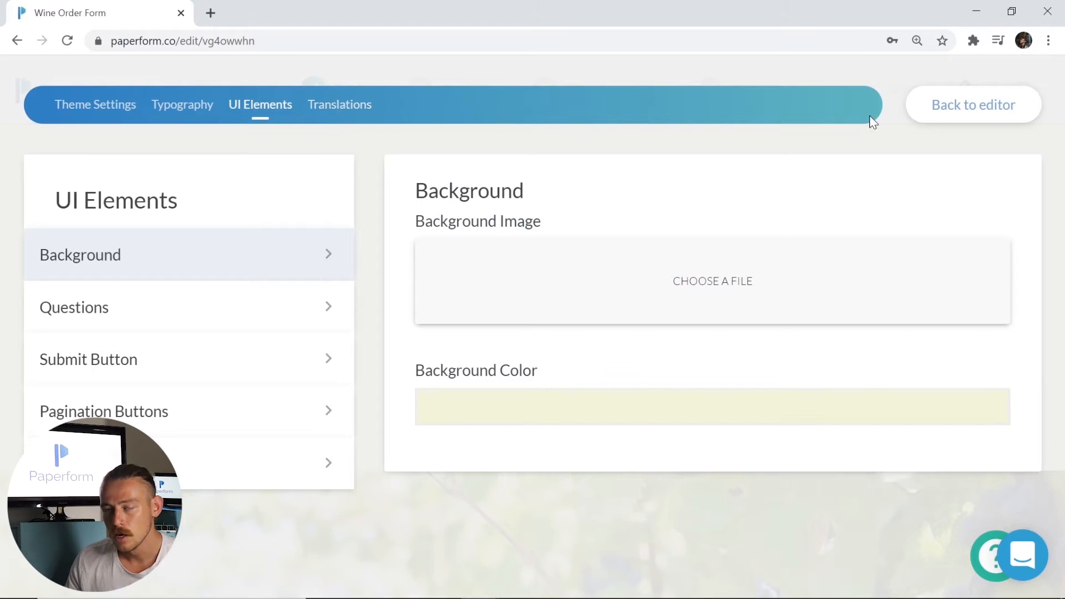
left_click(953, 116)
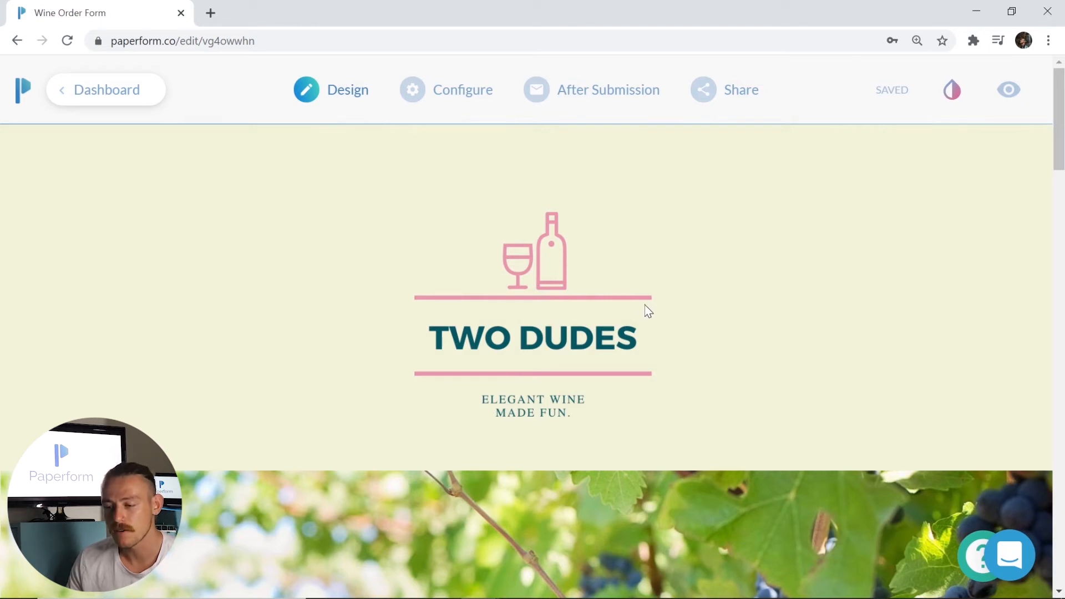
- Open Integrations & Webhooks, then select the name of a new blank Google Sheets spreadsheet
mouse_move(577, 96)
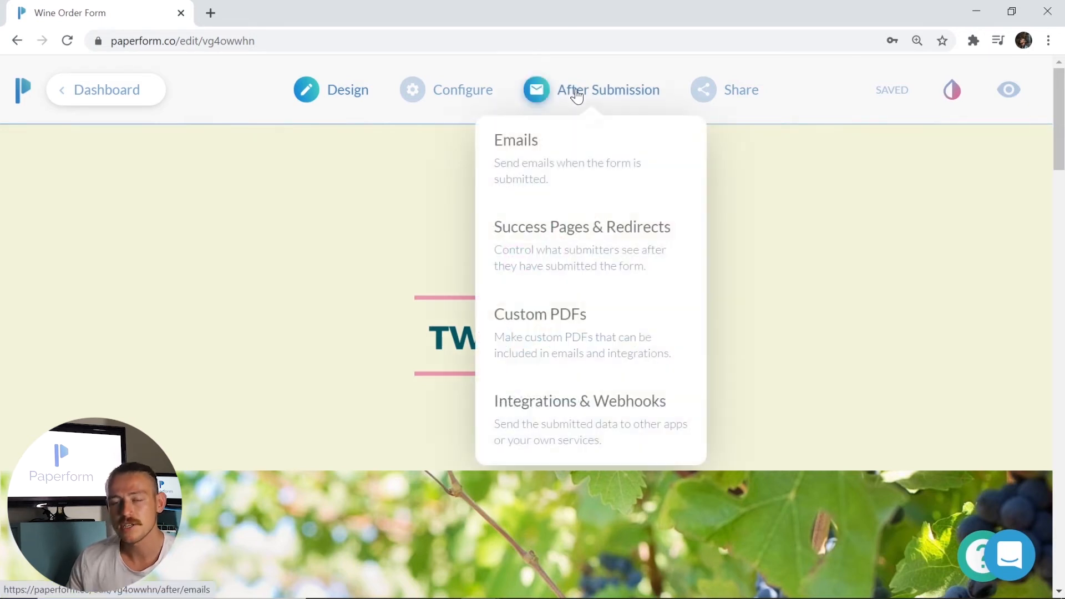
left_click(597, 435)
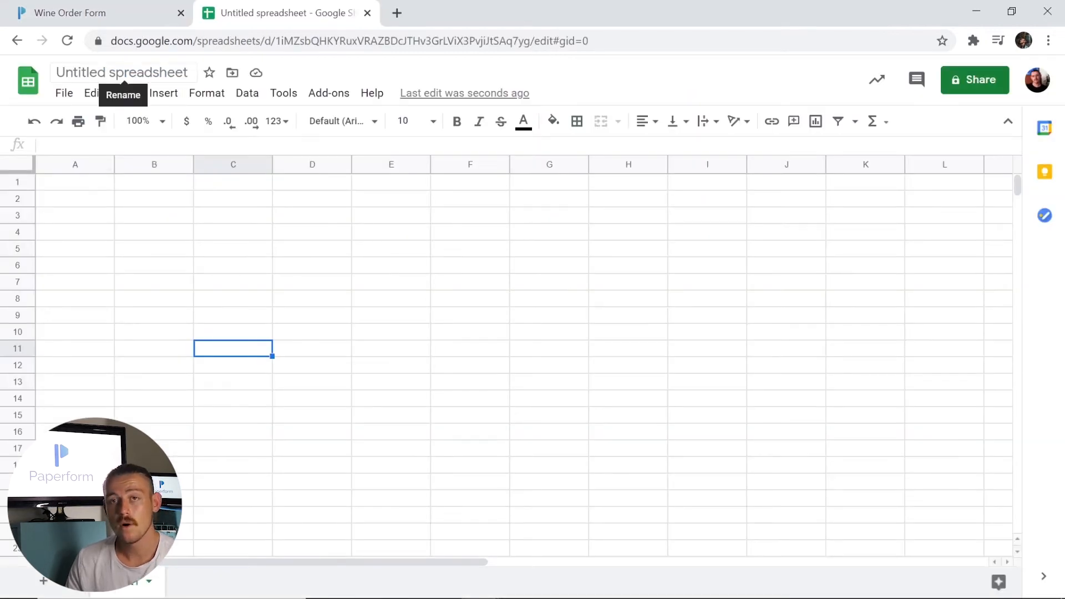
left_click(139, 72)
- Rename the spreadsheet to 'Wine Order Form'
left_click(305, 74)
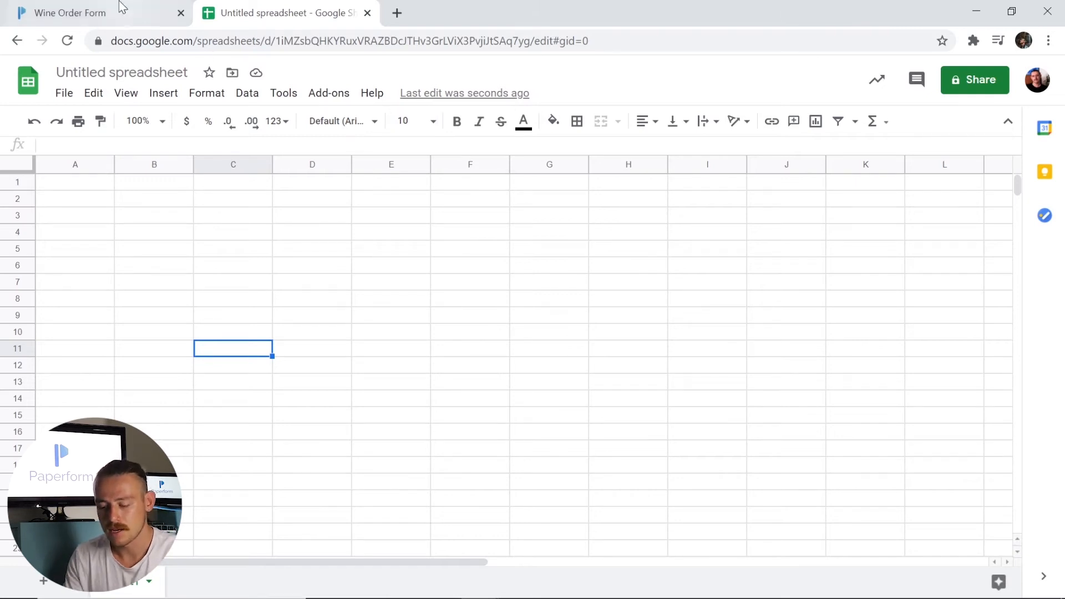
left_click(138, 73)
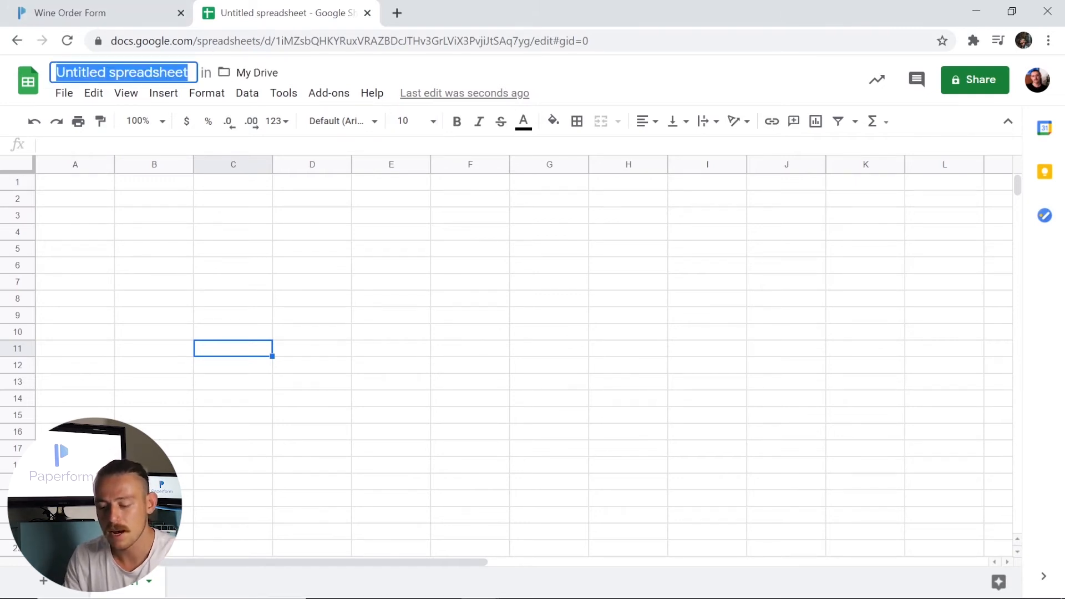
type("Wine Order Form")
left_click(169, 282)
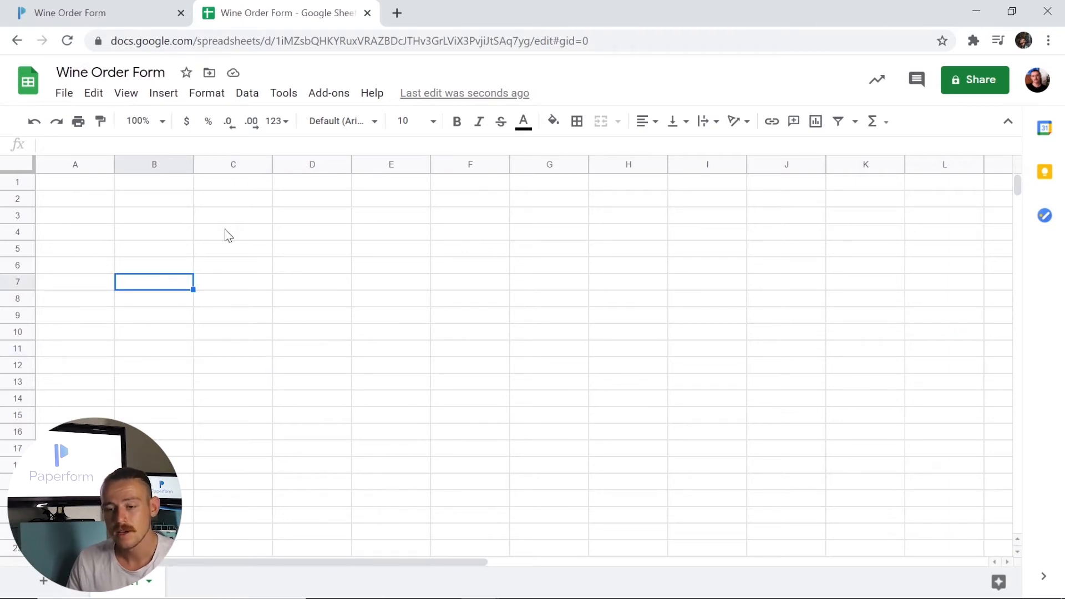
- Enter the headers Name, Email, Address and Product across A1:D1
left_click(92, 192)
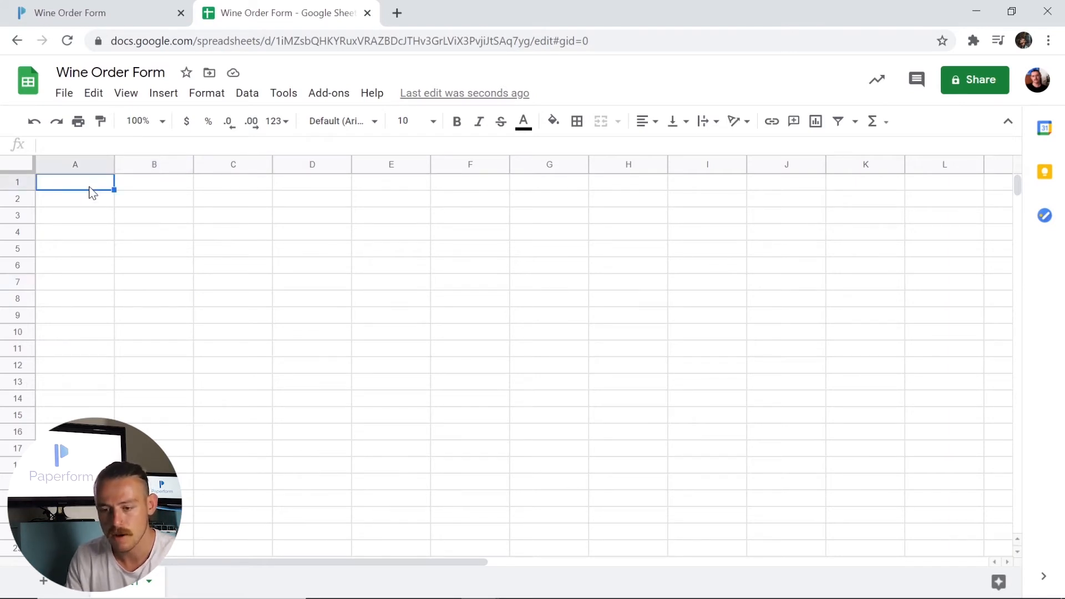
type("Name")
key("Tab")
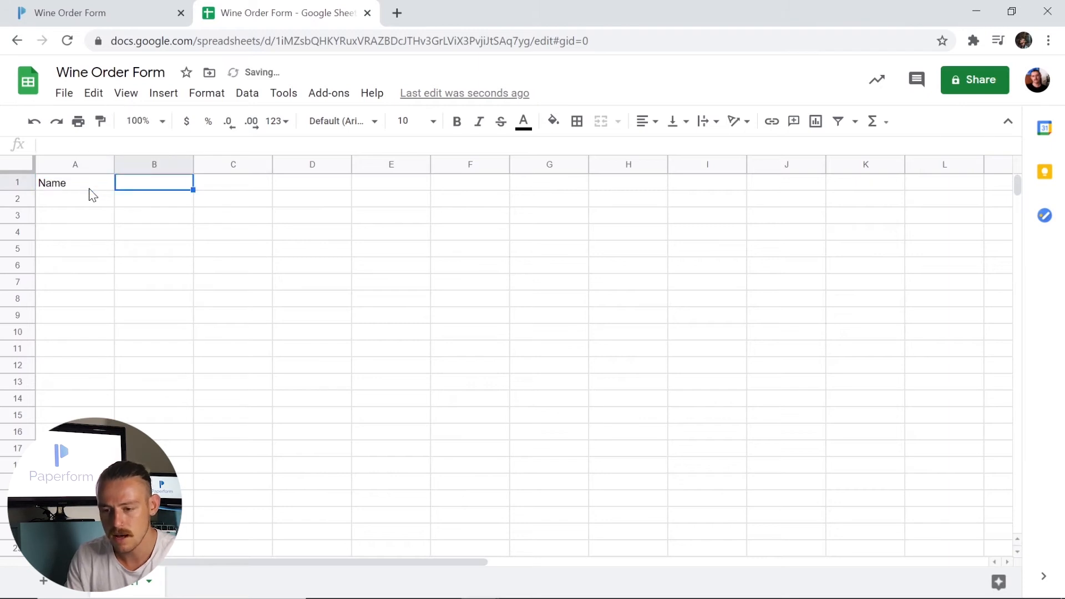
type("Email")
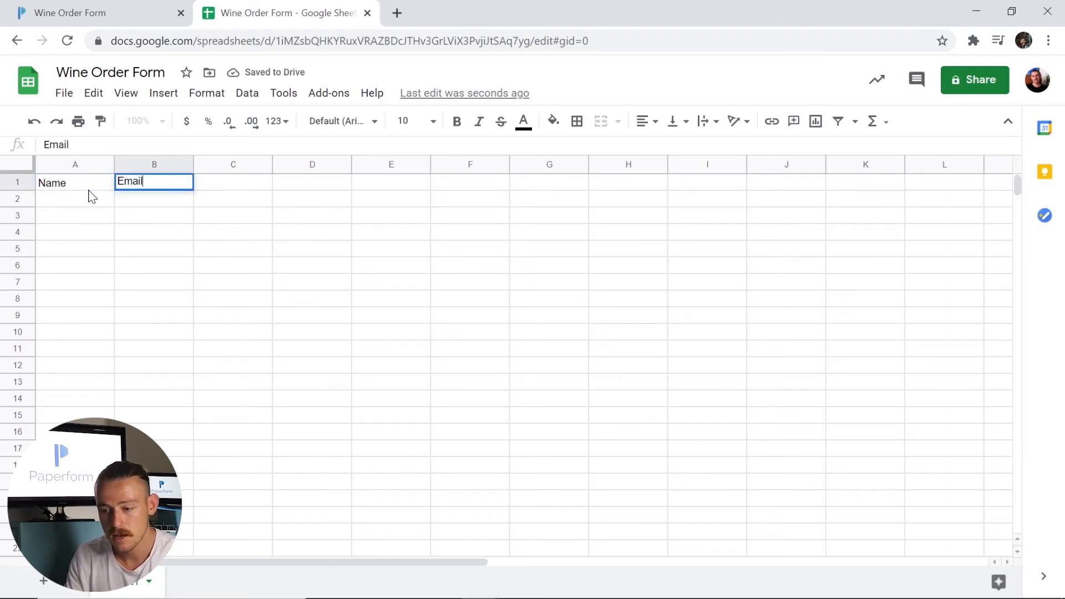
key("Tab")
type("Address")
key("Tab")
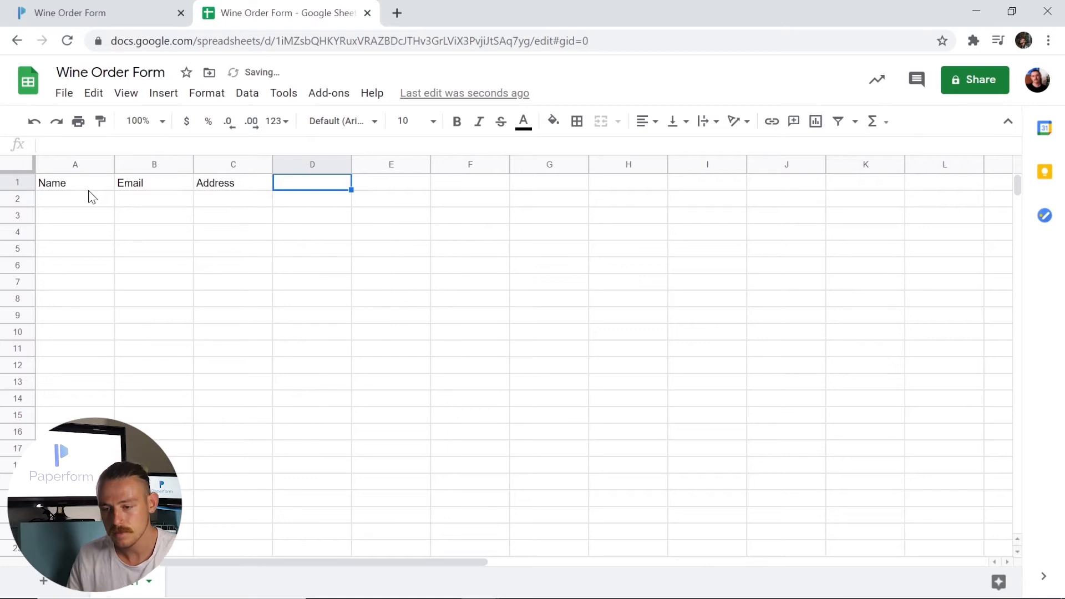
type("Product")
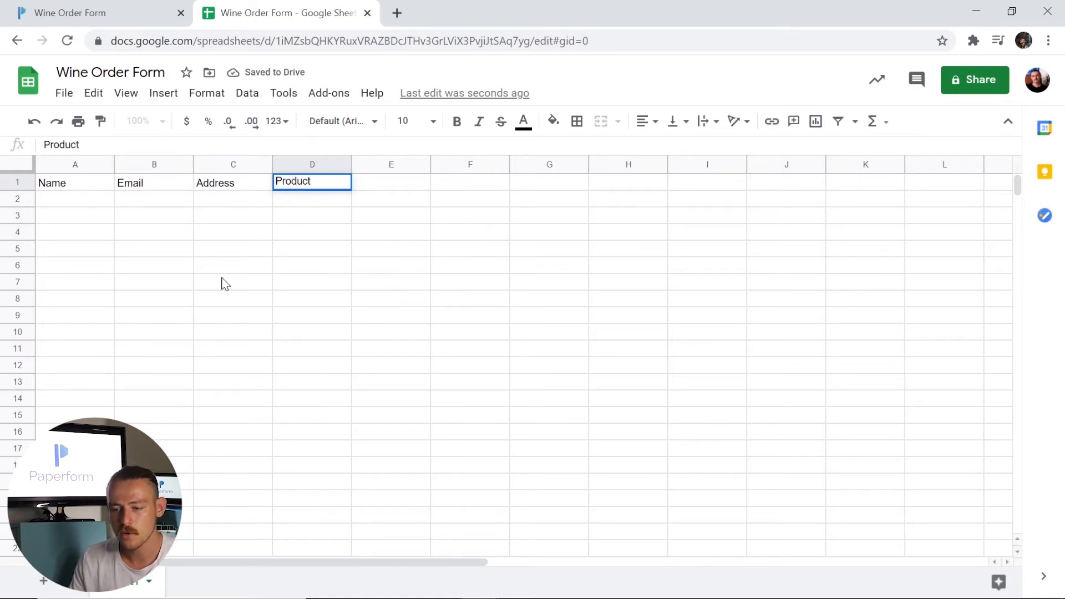
left_click(222, 282)
- Make the row 1 headers bold and return to Paperform
left_click_drag(321, 183, 81, 183)
key("ctrl+b")
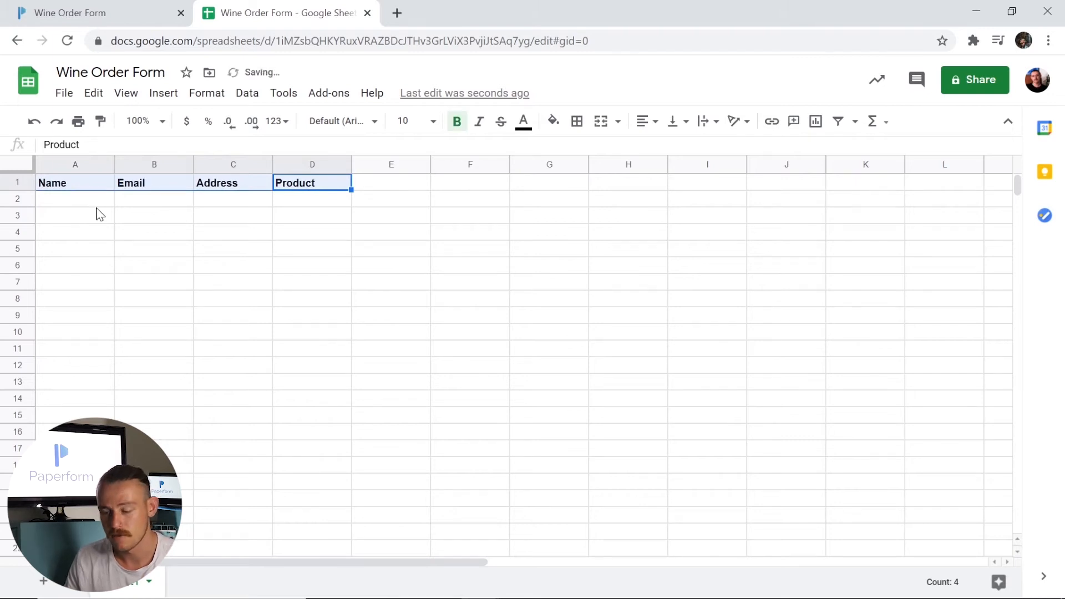
left_click(86, 207)
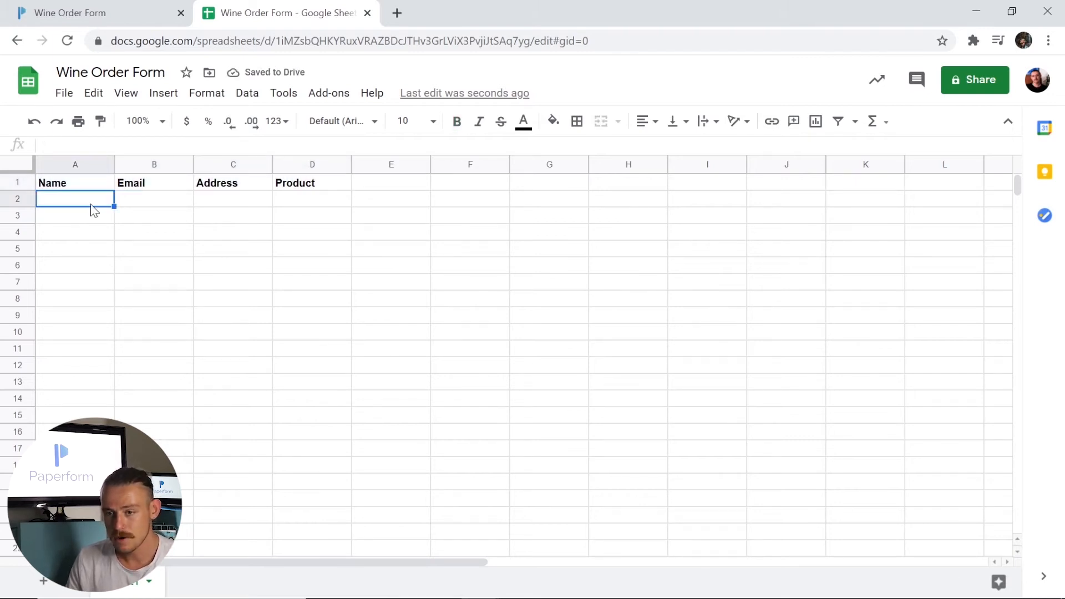
left_click(119, 10)
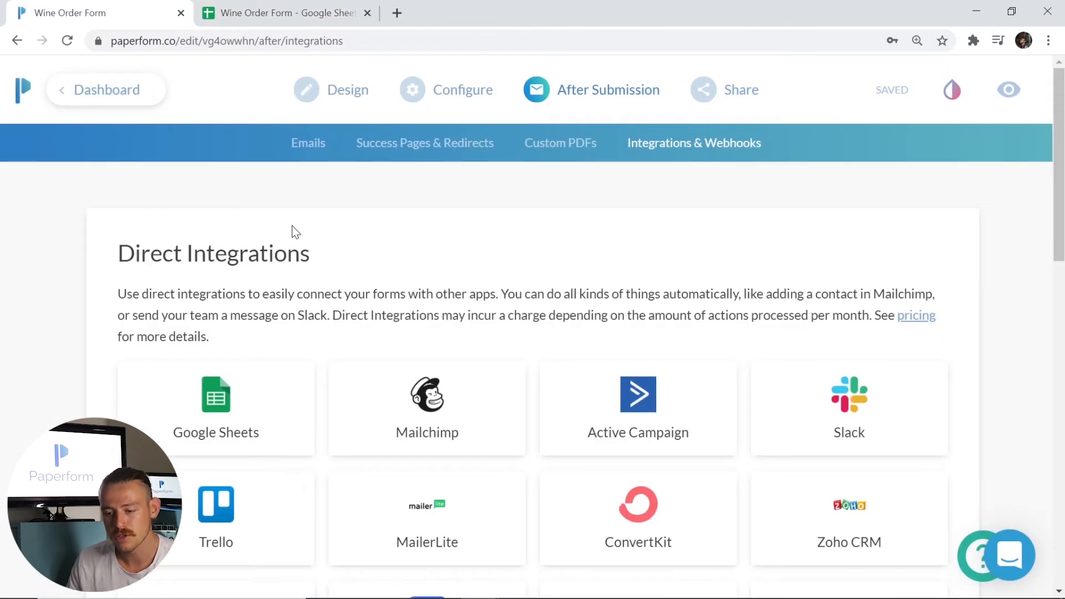
- Start a Google Sheets Add Row to Sheet integration with the connected Google account
scroll(289, 230, "down", 3)
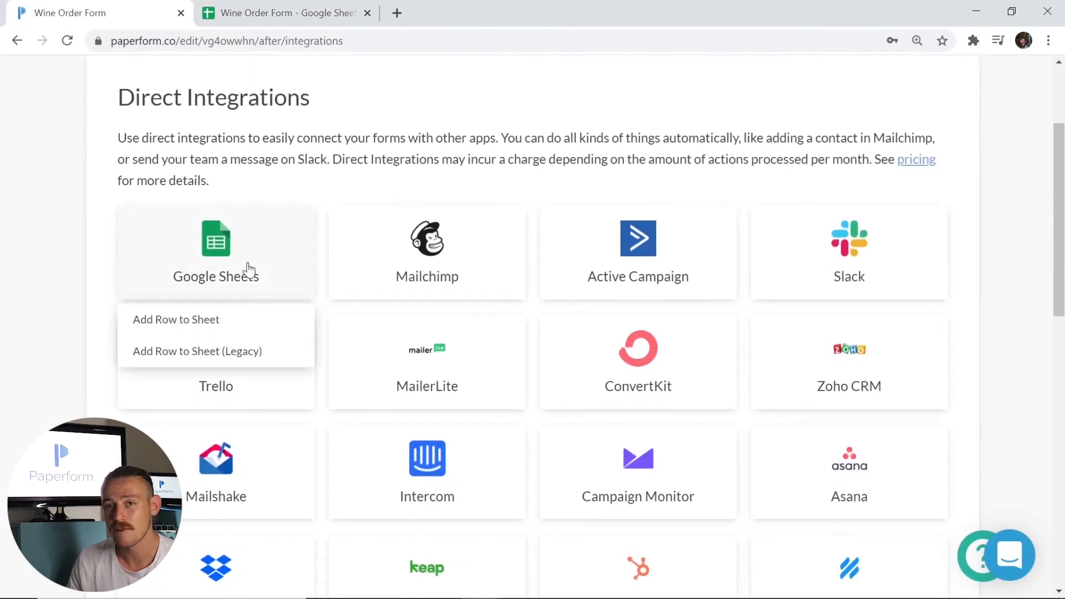
left_click(210, 327)
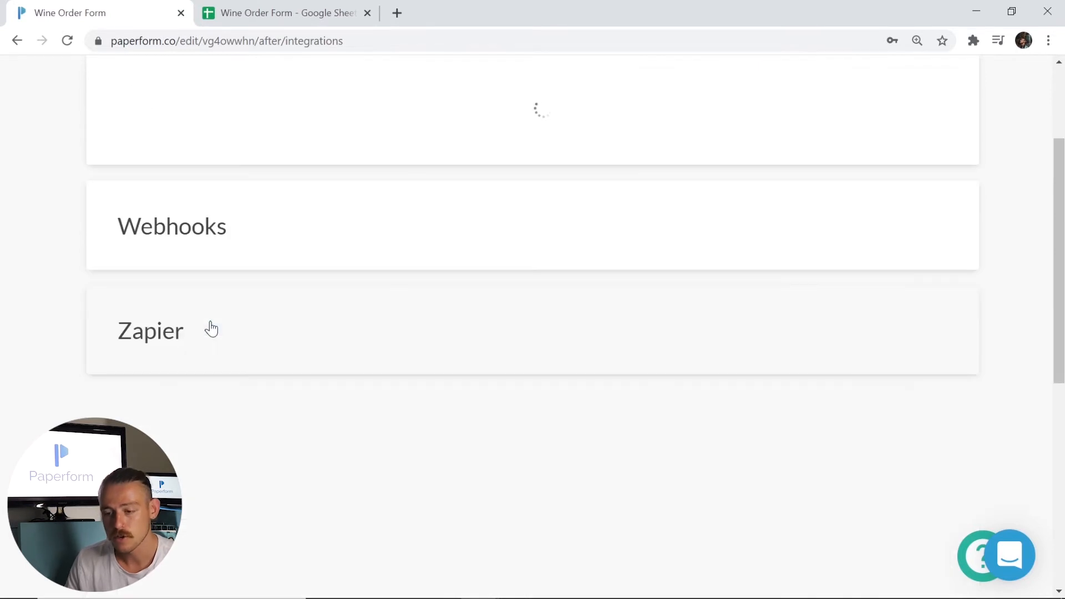
scroll(375, 341, "down", 1)
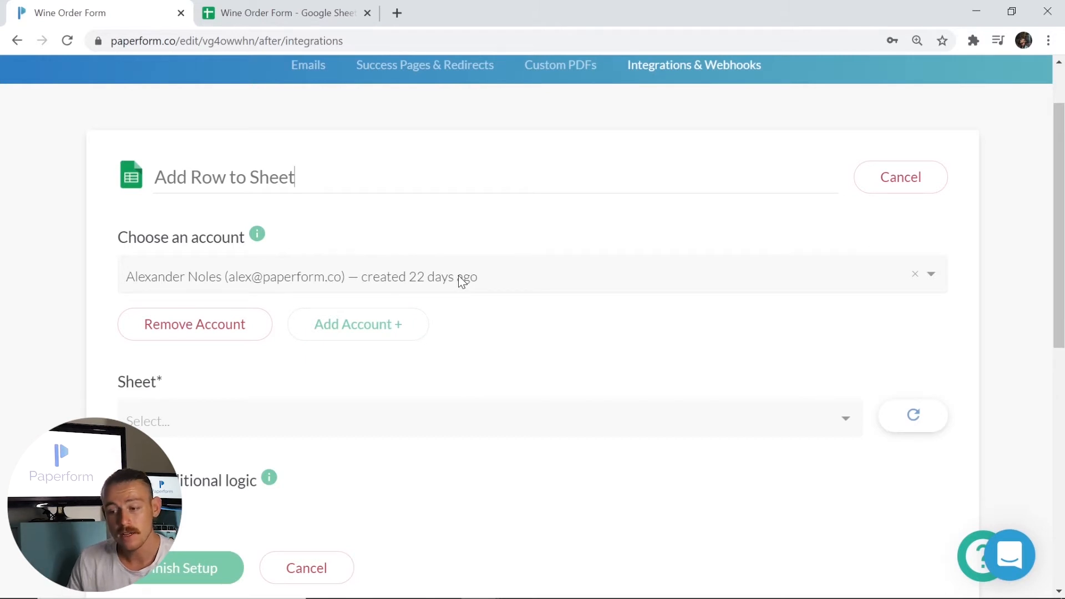
left_click(415, 280)
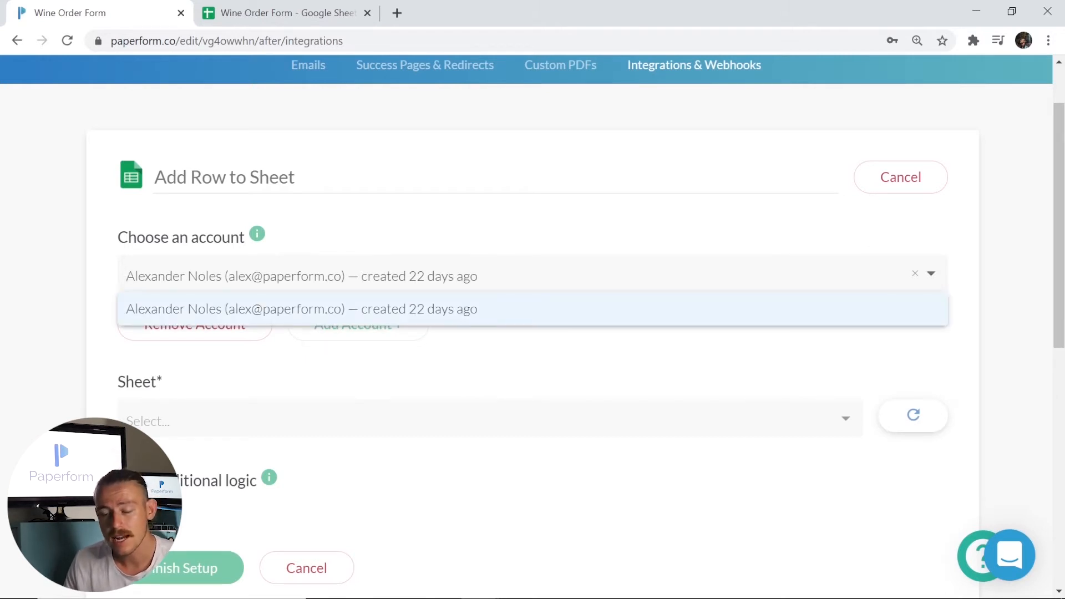
left_click(415, 341)
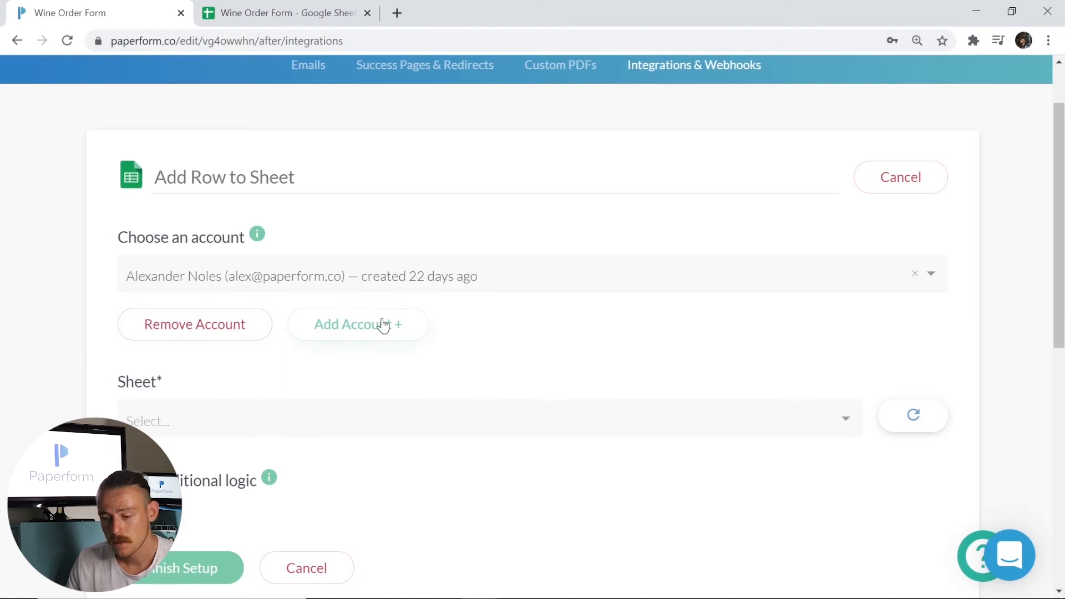
- Target the Wine Order Form spreadsheet and its Sheet1 worksheet
scroll(494, 348, "down", 1)
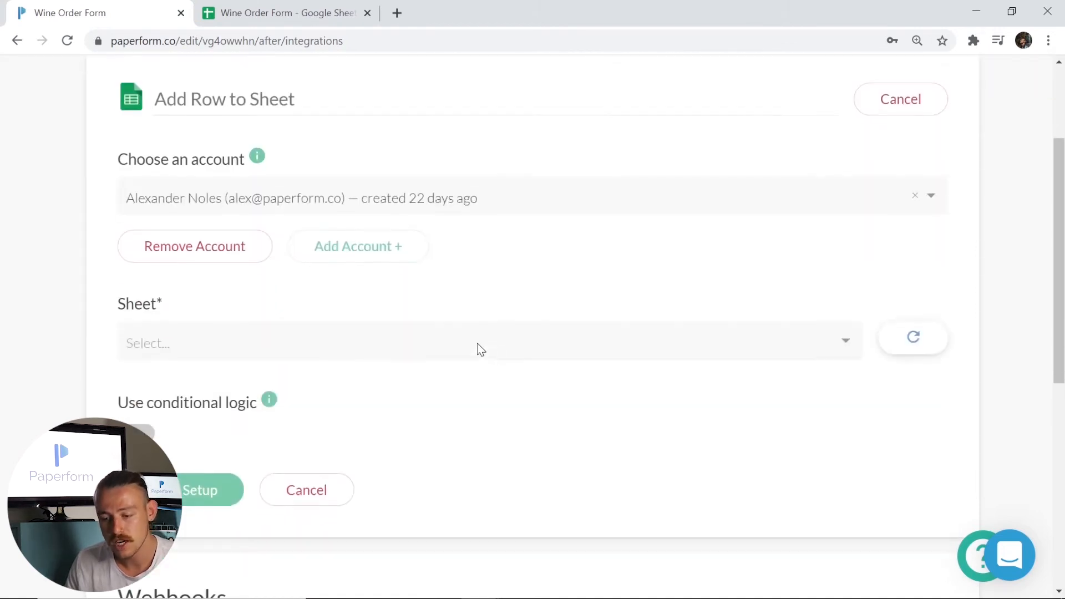
left_click(477, 344)
left_click(336, 376)
left_click(340, 435)
left_click(283, 484)
scroll(394, 391, "down", 3)
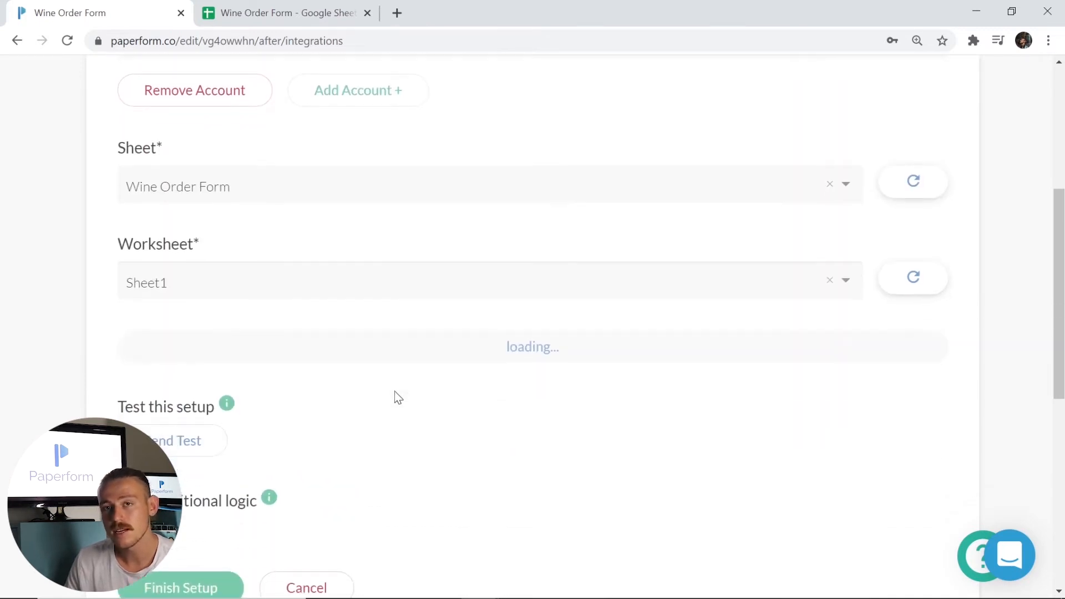
- Map First name and Last name into the sheet's Name column
scroll(388, 327, "down", 3)
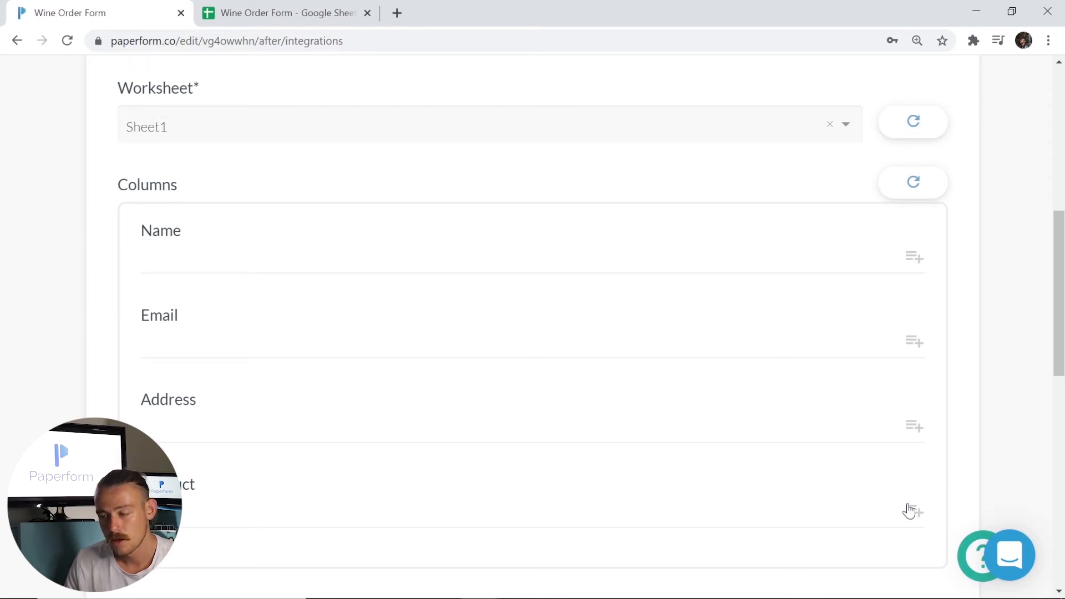
left_click(914, 258)
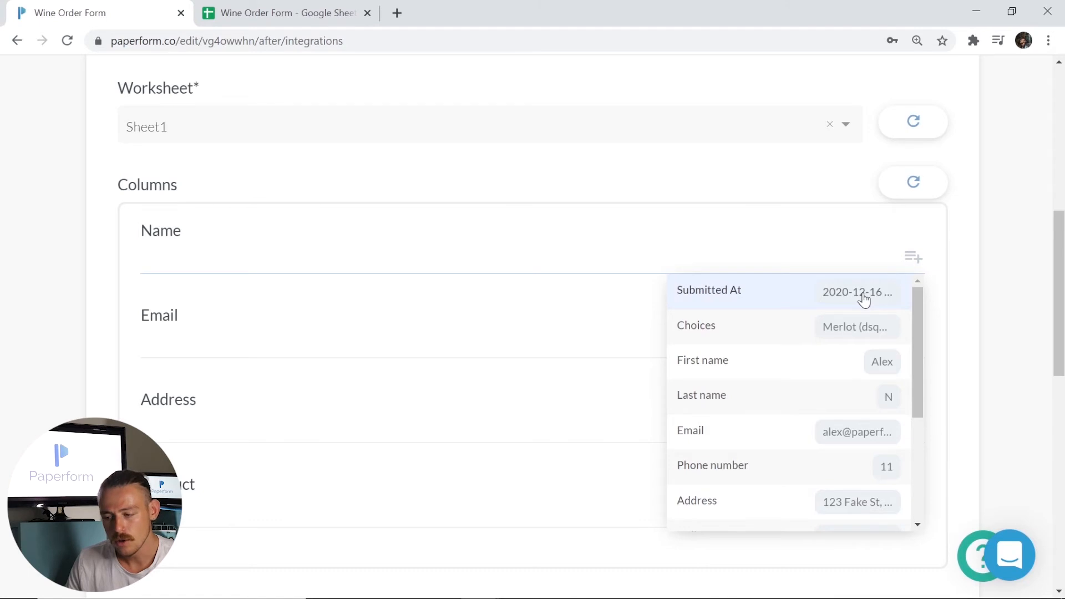
left_click(786, 368)
left_click(912, 257)
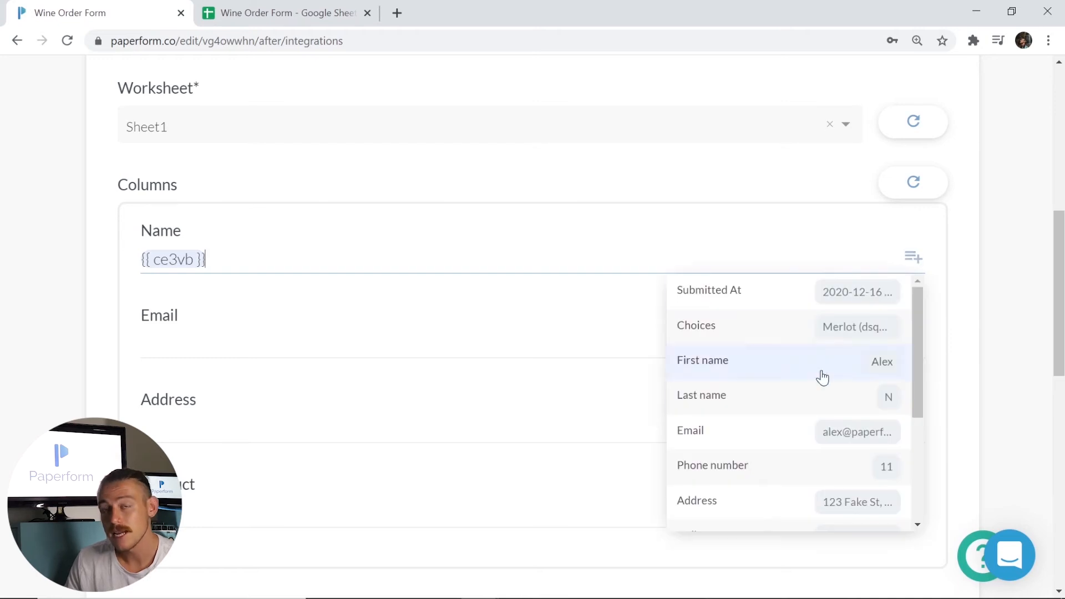
left_click(798, 393)
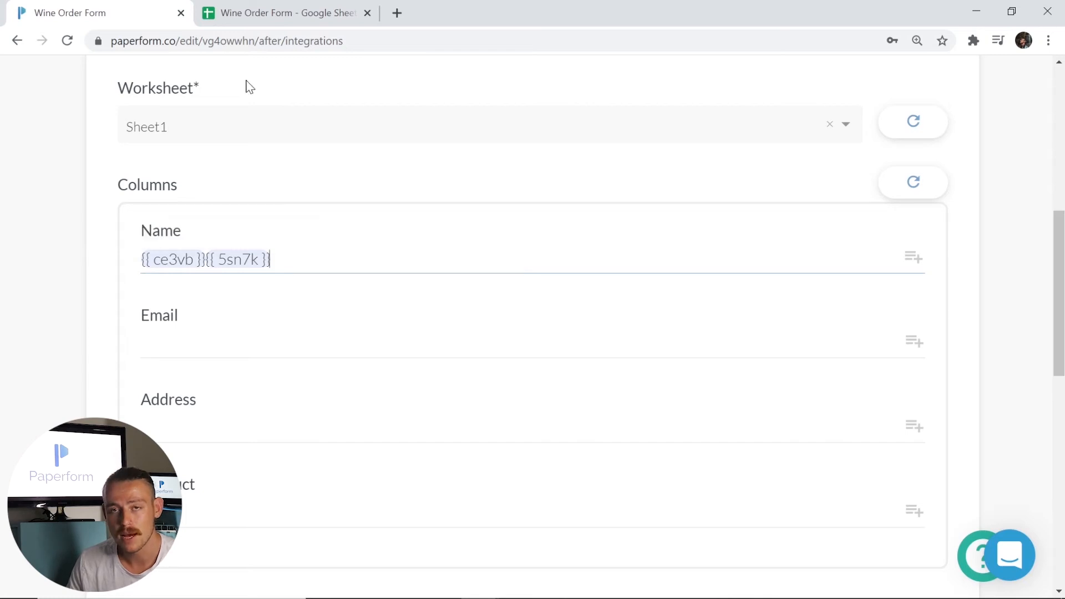
left_click(257, 11)
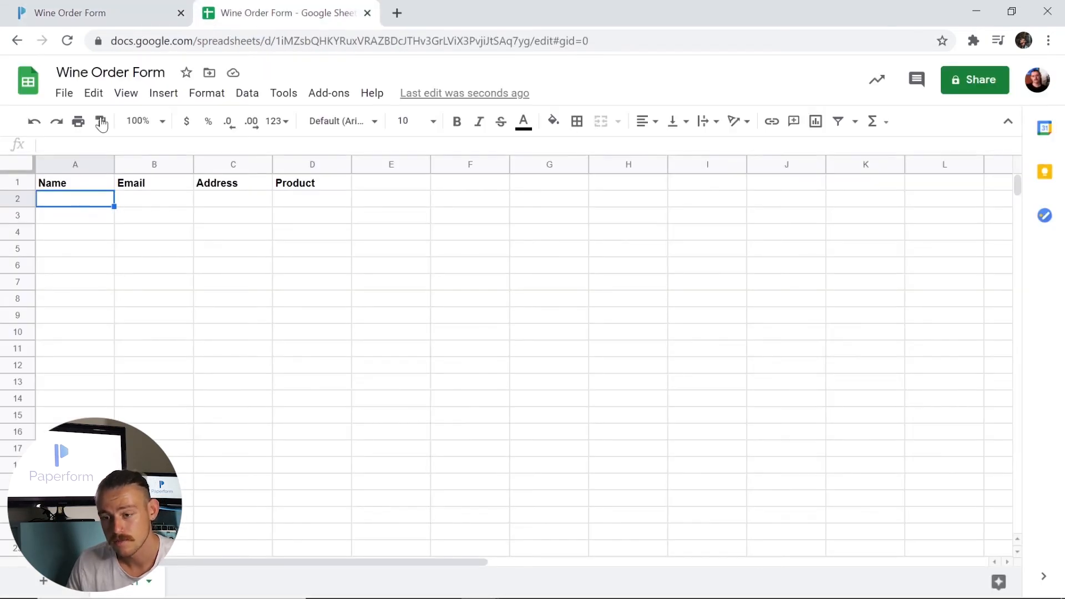
left_click(111, 11)
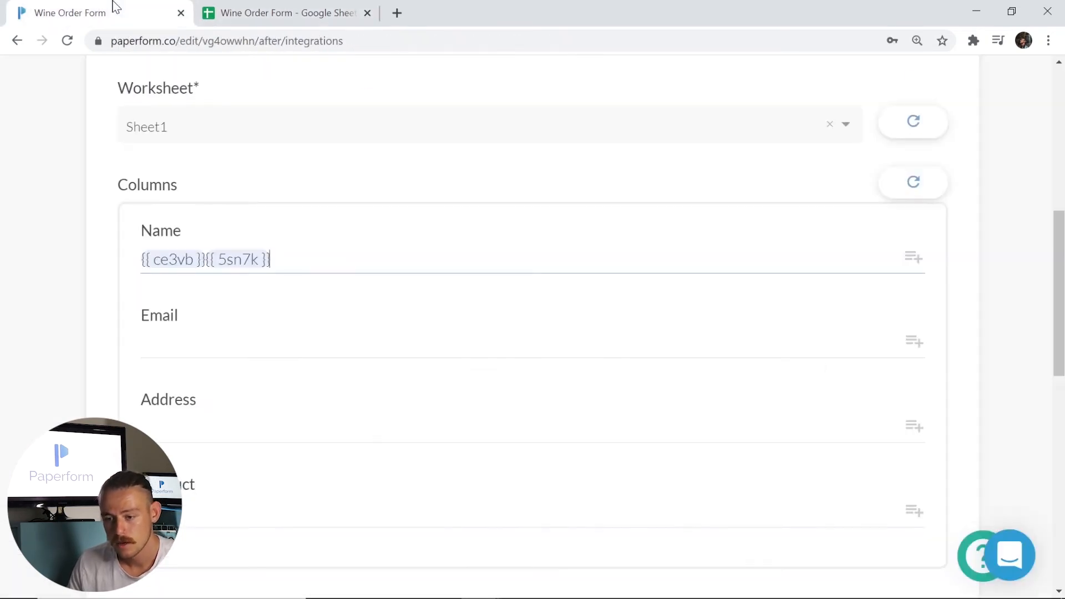
- Map the Email and Address answers to their matching columns
left_click(913, 341)
left_click(743, 517)
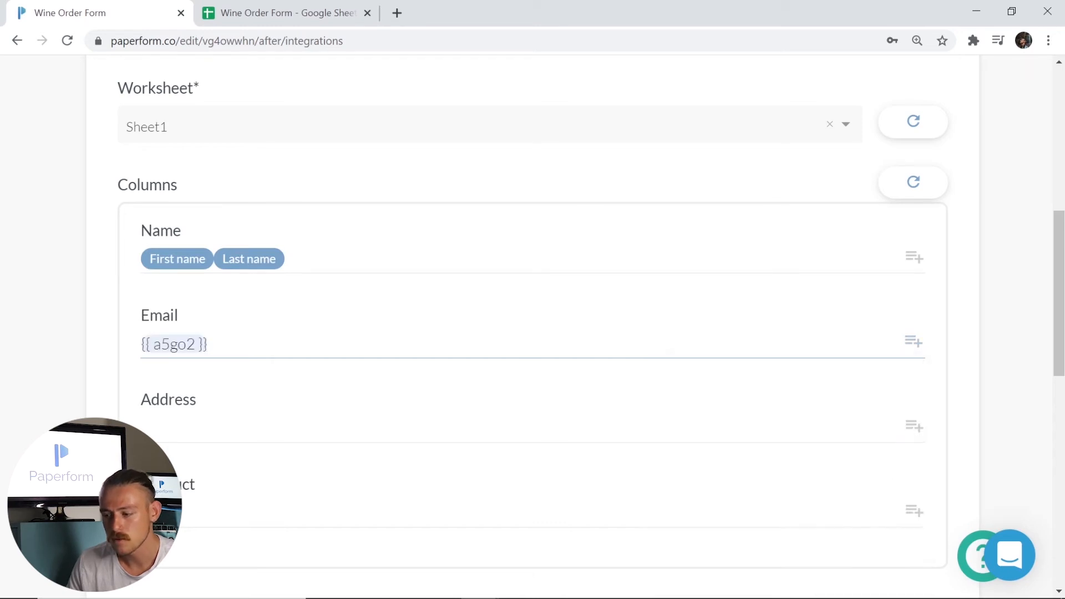
left_click(914, 426)
scroll(825, 485, "down", 3)
left_click(766, 511)
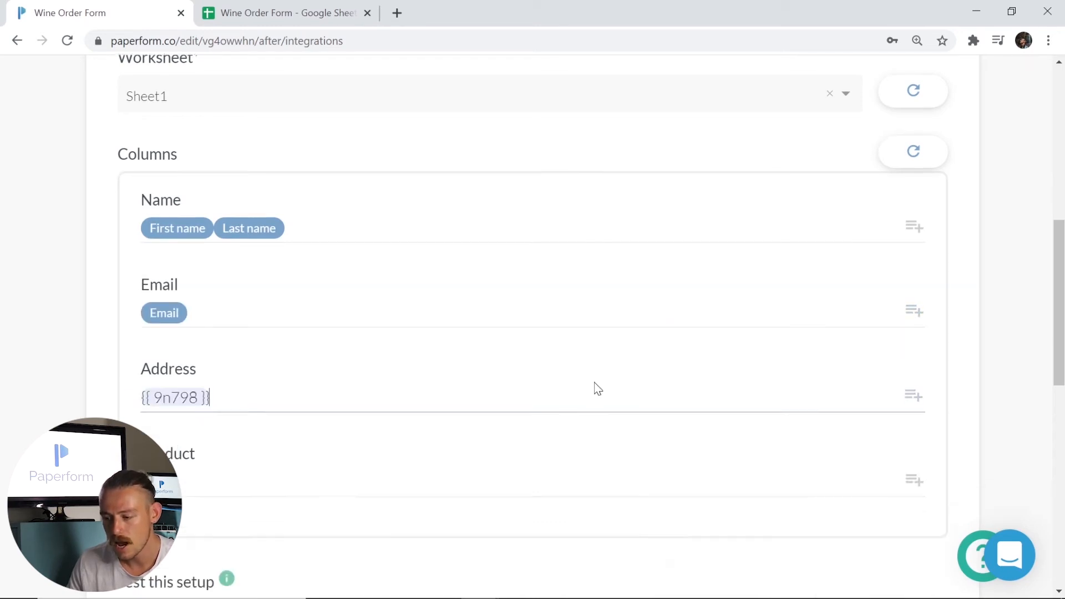
scroll(937, 347, "down", 2)
- Fill the Product column with the Choices answer plus the gift card question's answer
left_click(913, 355)
scroll(773, 346, "down", 3)
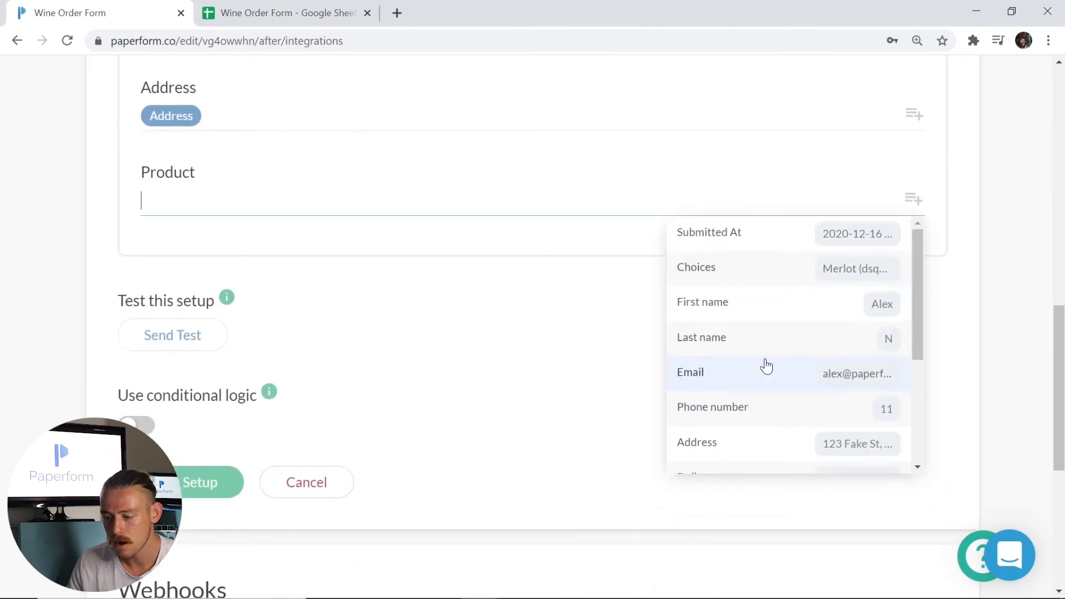
scroll(766, 364, "down", 3)
scroll(766, 364, "up", 3)
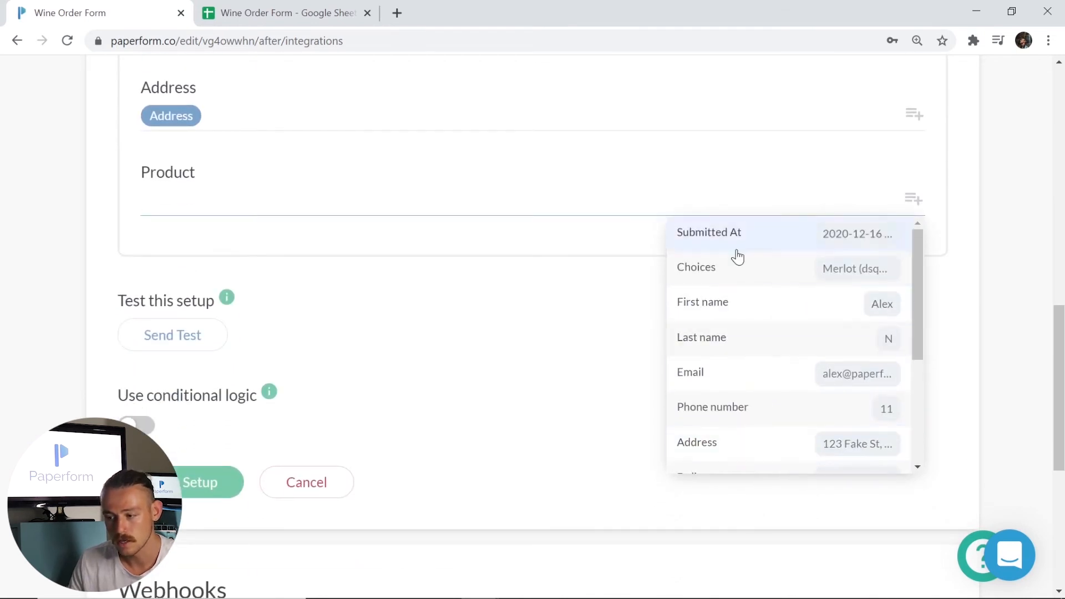
left_click(752, 267)
left_click(916, 200)
scroll(759, 364, "down", 3)
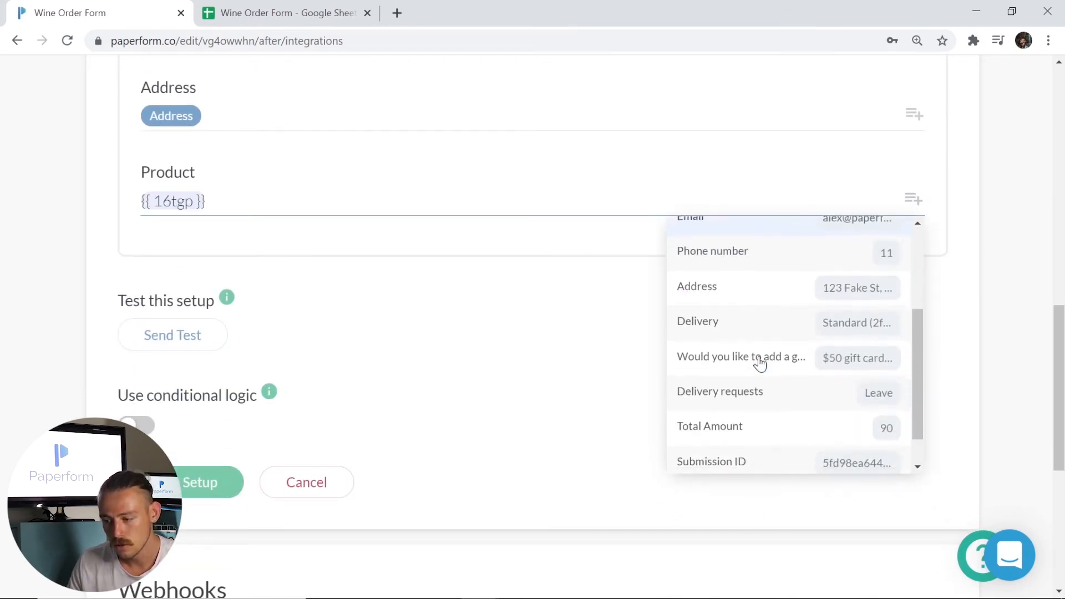
scroll(758, 363, "down", 1)
scroll(758, 321, "up", 5)
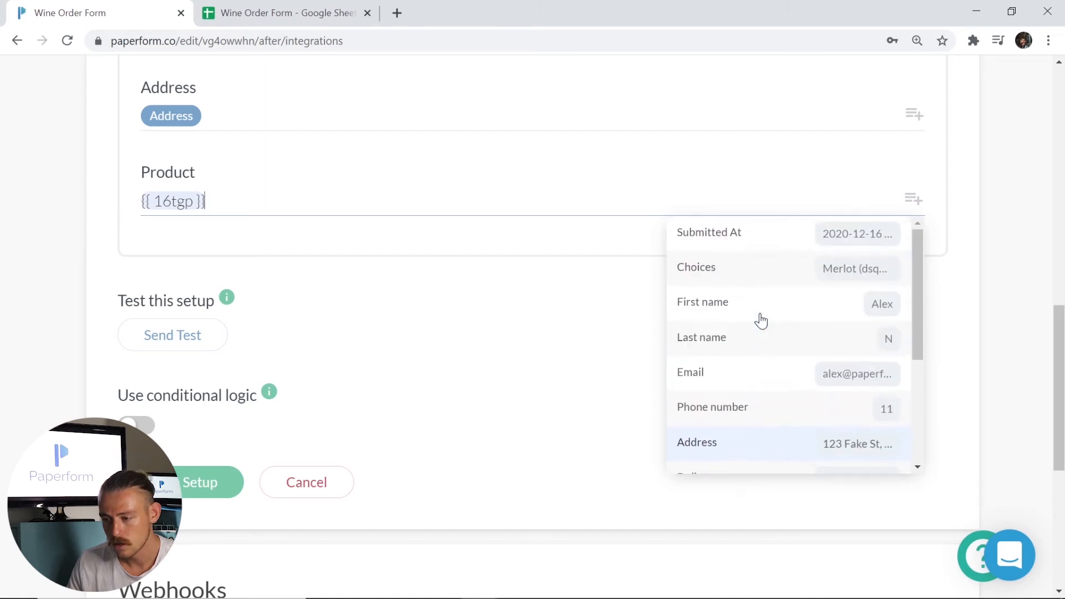
scroll(779, 339, "down", 4)
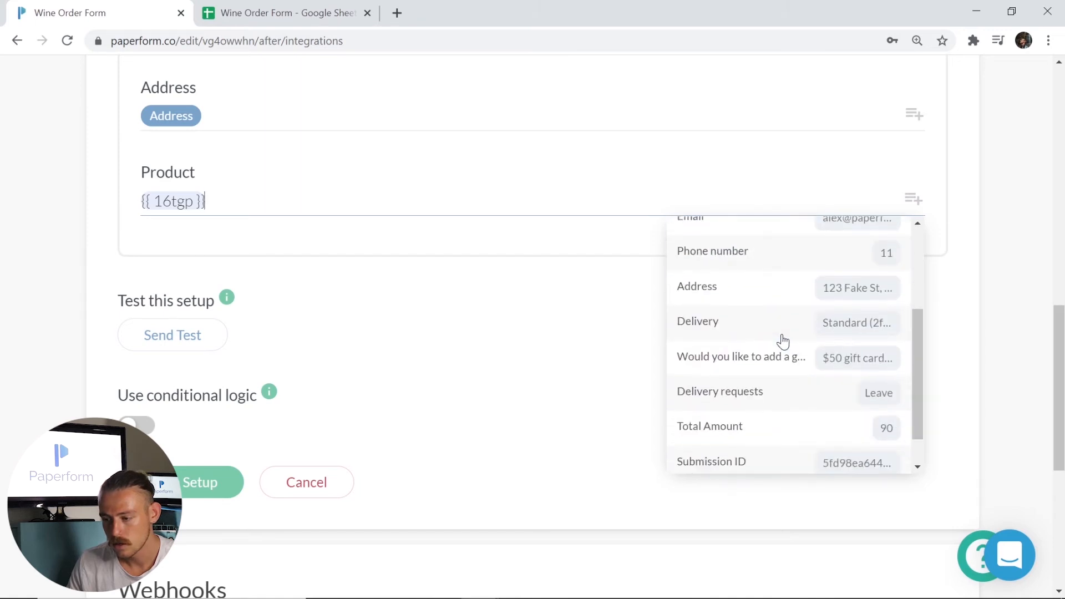
left_click(775, 358)
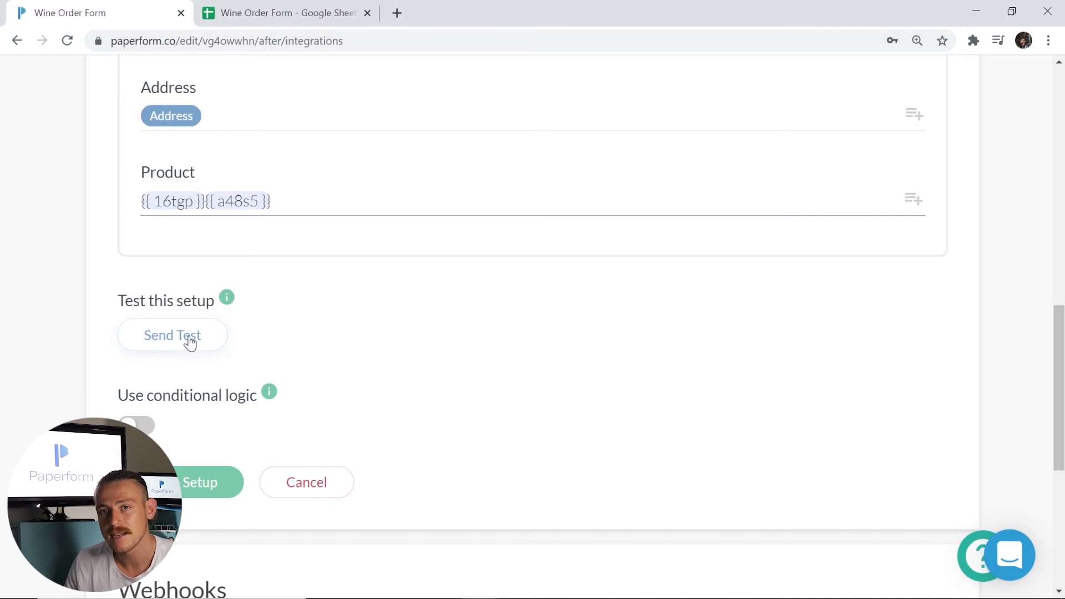
- Preview the live wine order form, then check the linked spreadsheet for the test submission
scroll(542, 333, "up", 15)
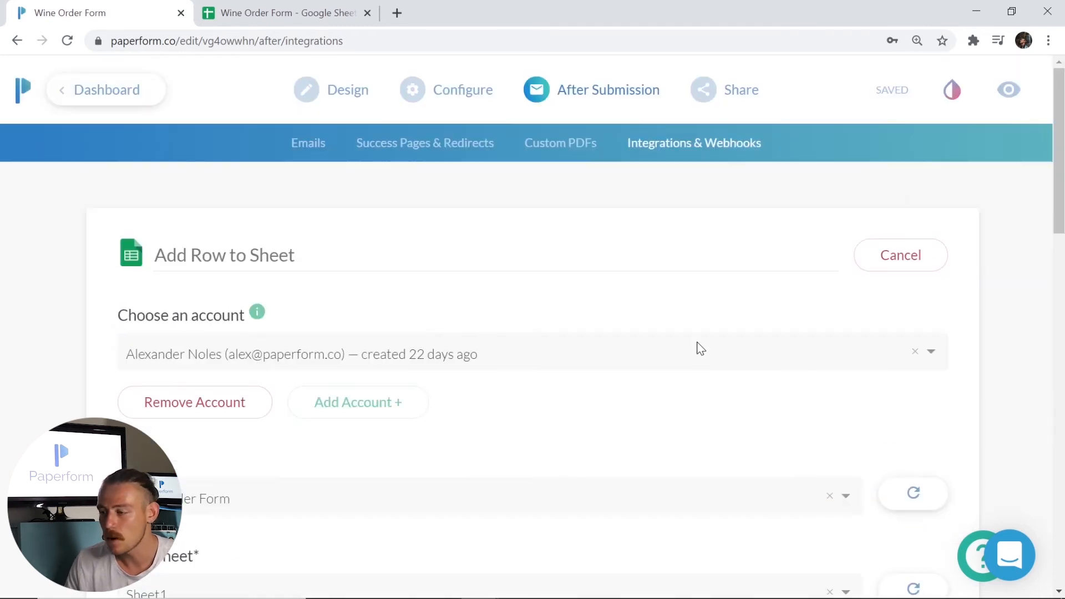
left_click(1001, 92)
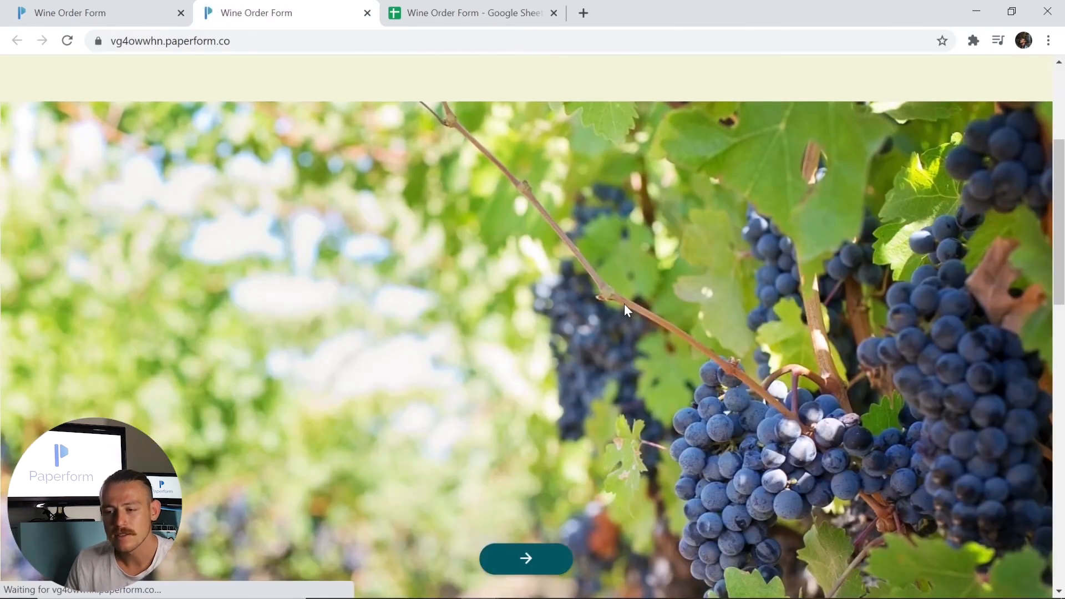
left_click(367, 13)
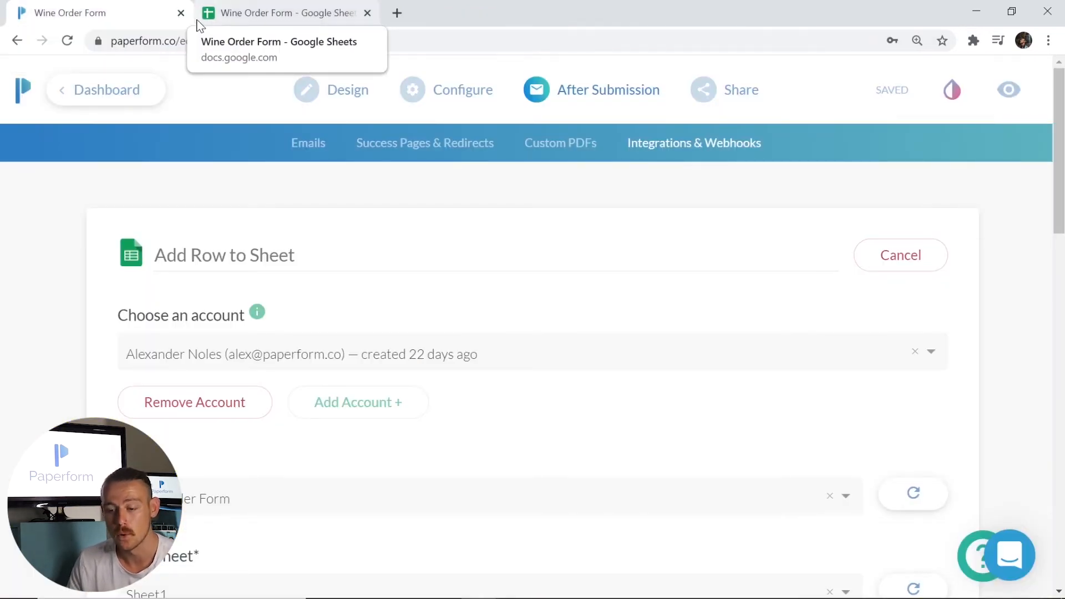
scroll(285, 345, "down", 3)
scroll(286, 345, "down", 9)
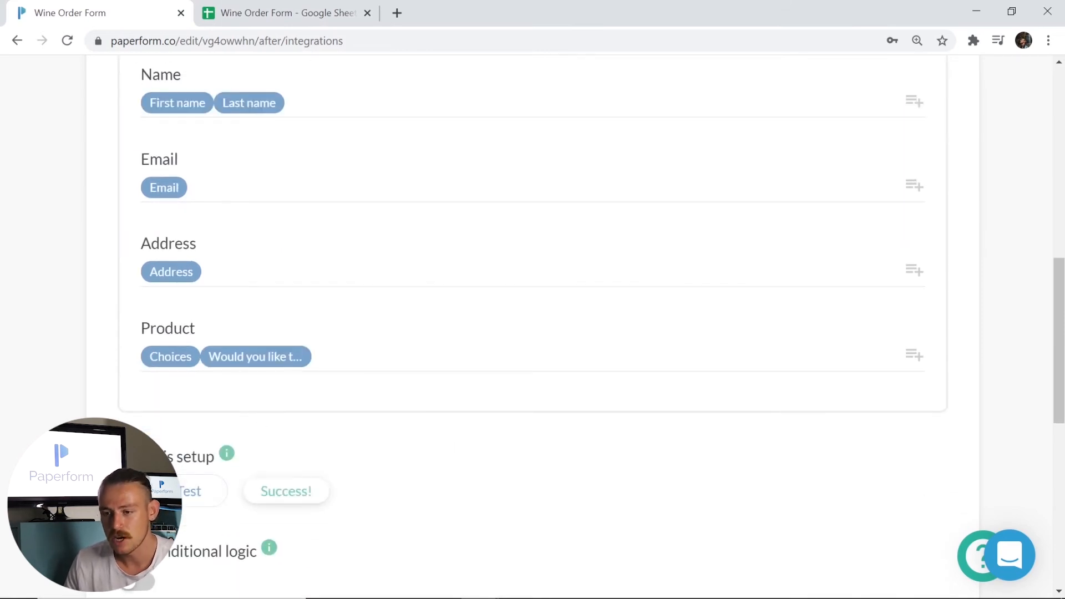
left_click(302, 12)
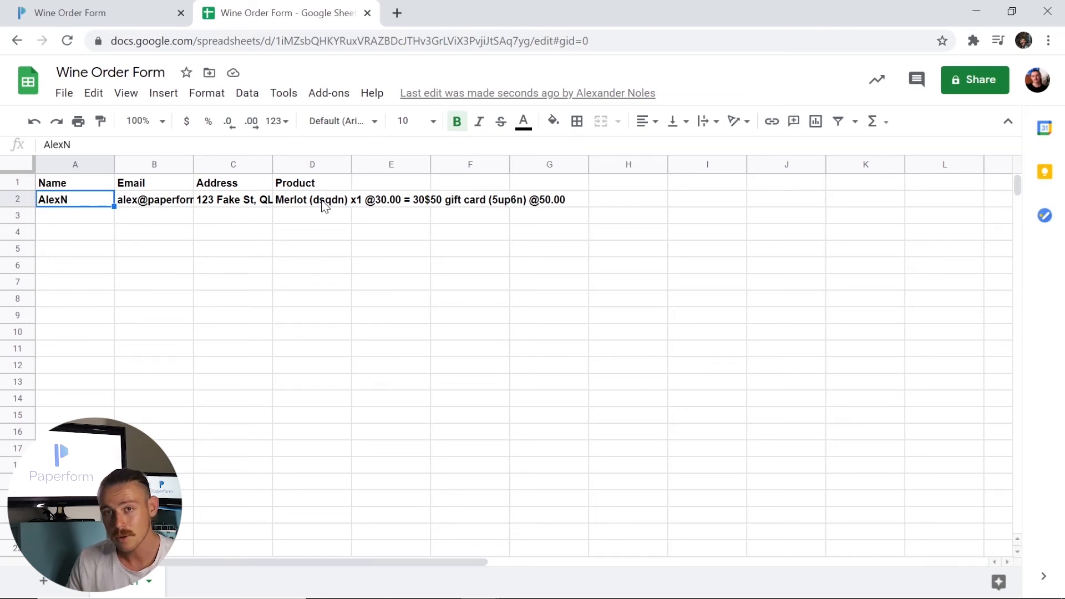
- Save the Google Sheets integration setup and bring up the Mailchimp integration actions
left_click(150, 15)
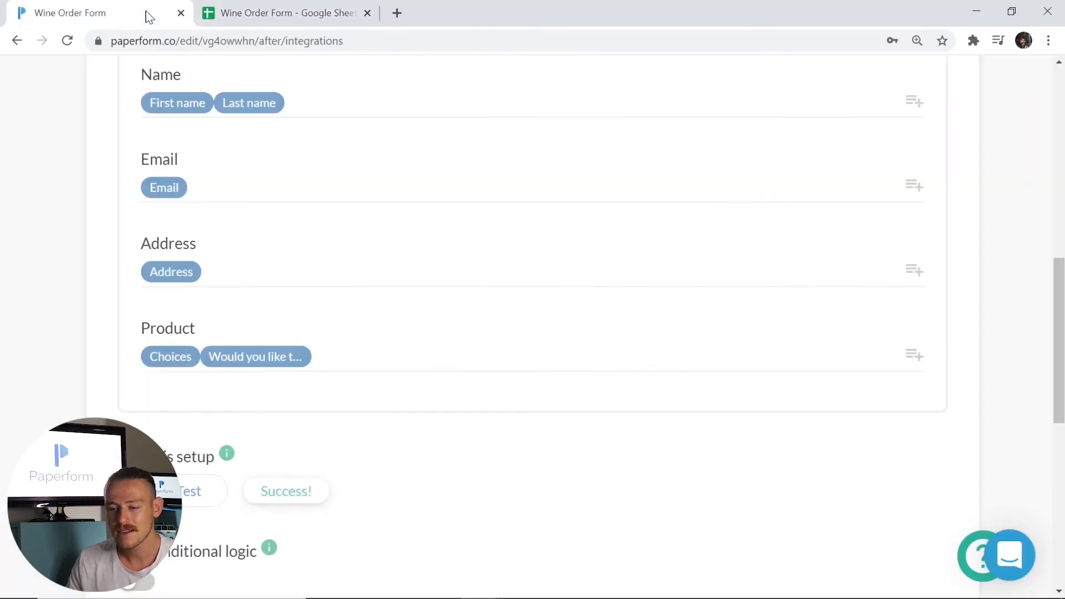
scroll(291, 358, "down", 3)
left_click(197, 492)
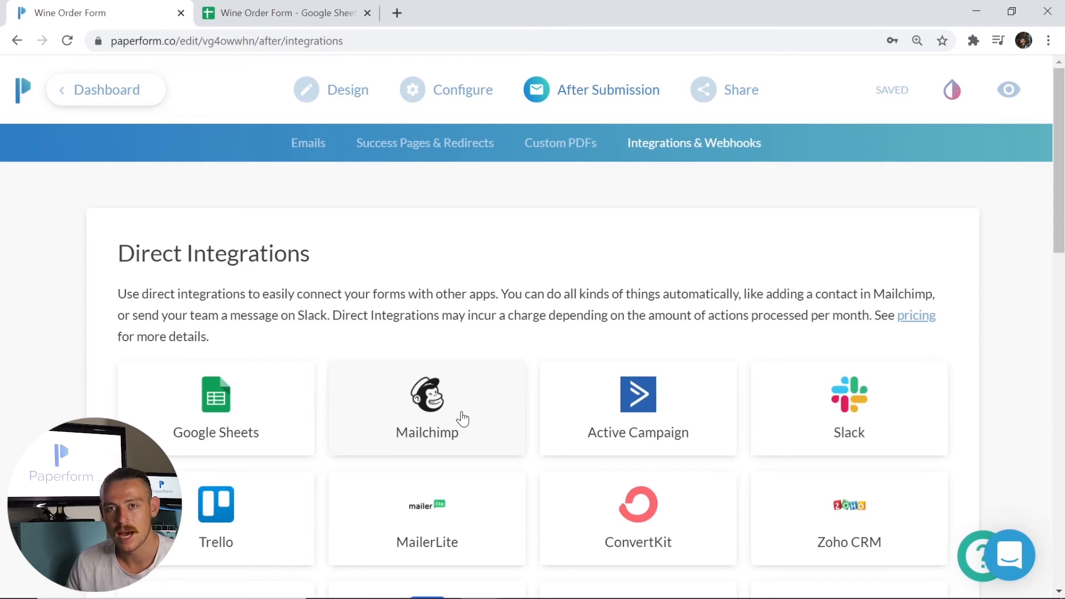
left_click(460, 417)
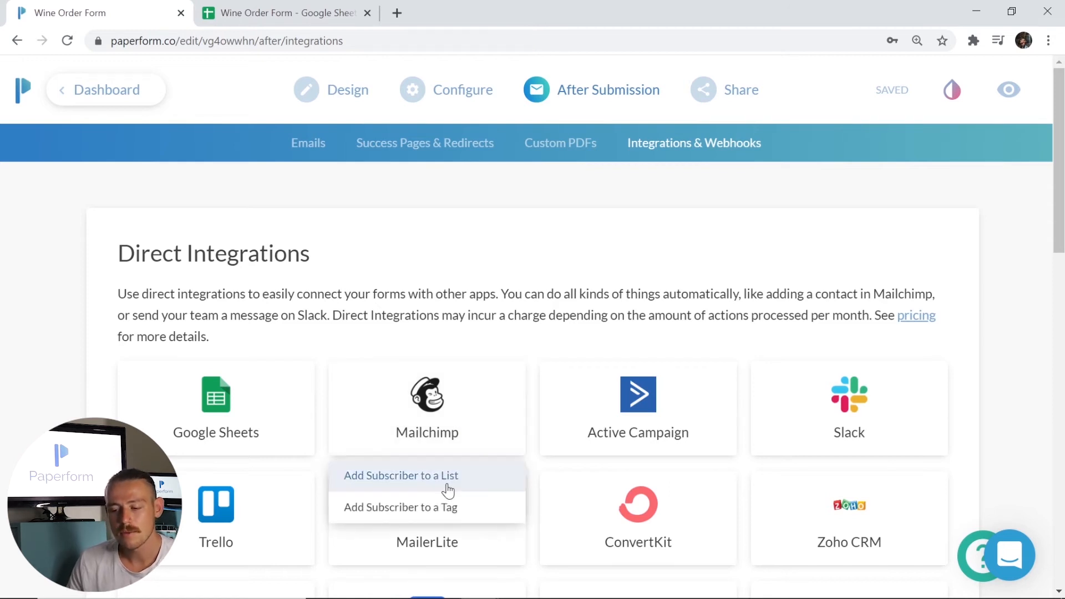
- Choose Mailchimp's Add Subscriber to a List action and start connecting a new Mailchimp account
left_click(448, 490)
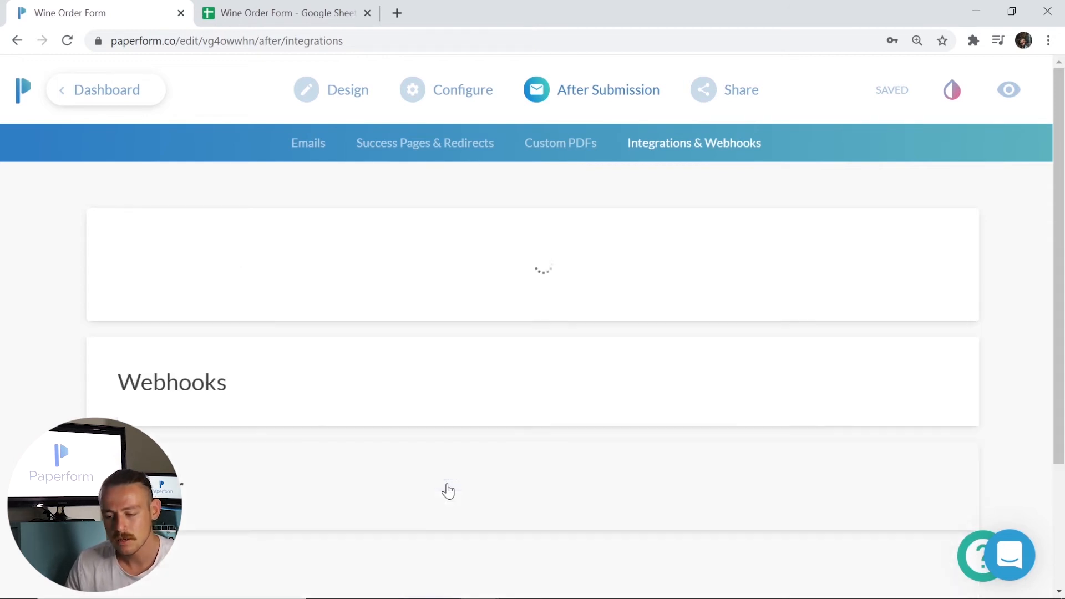
left_click(243, 367)
left_click(219, 413)
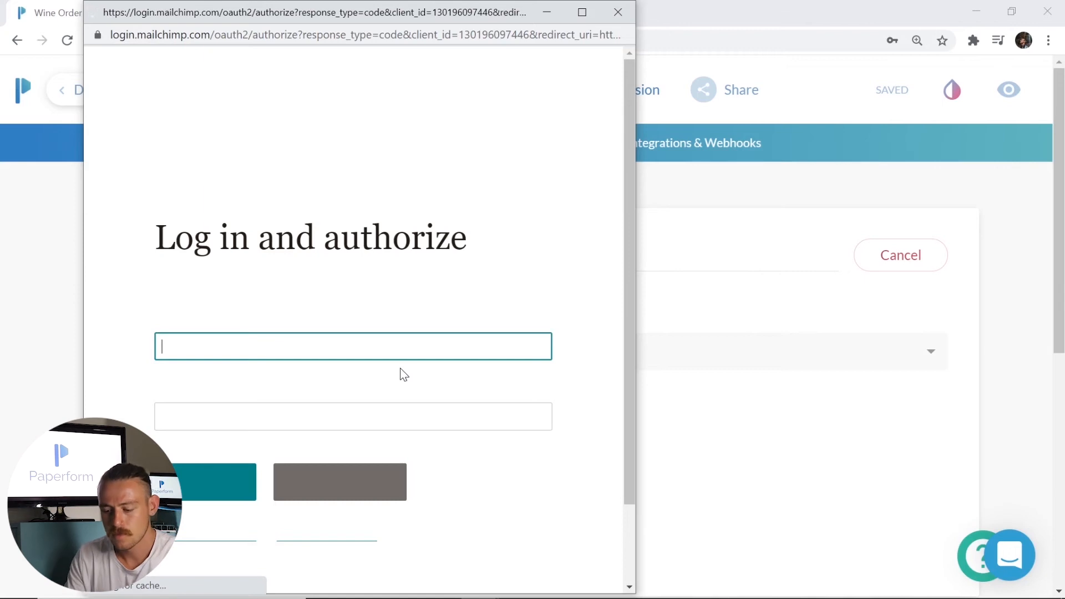
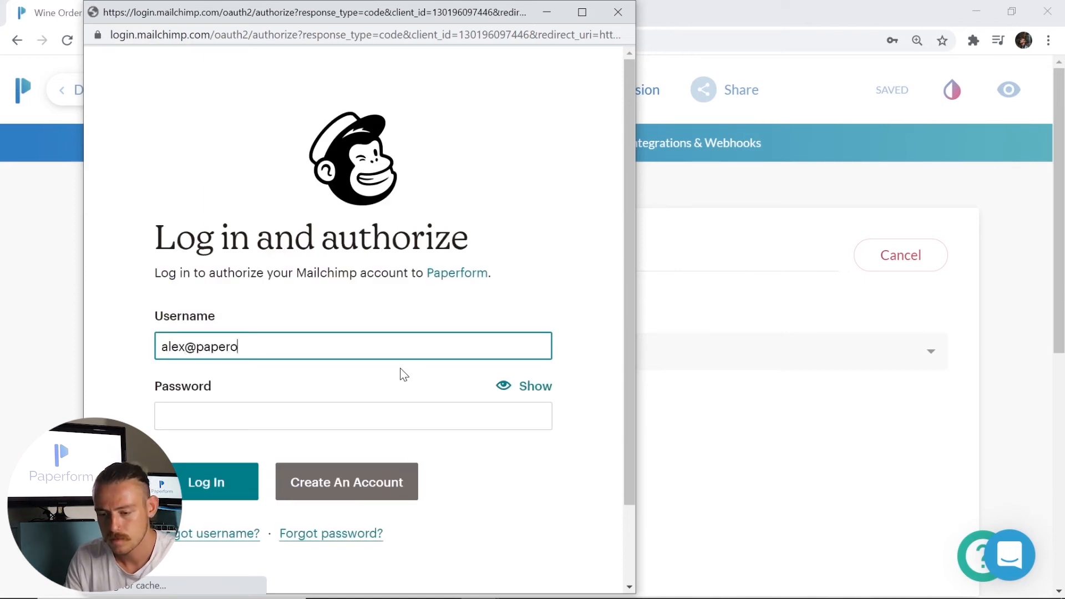
- Log in to Mailchimp with the account e-mail and password, then allow Paperform access
key("Tab")
type("••••••••••")
key("Return")
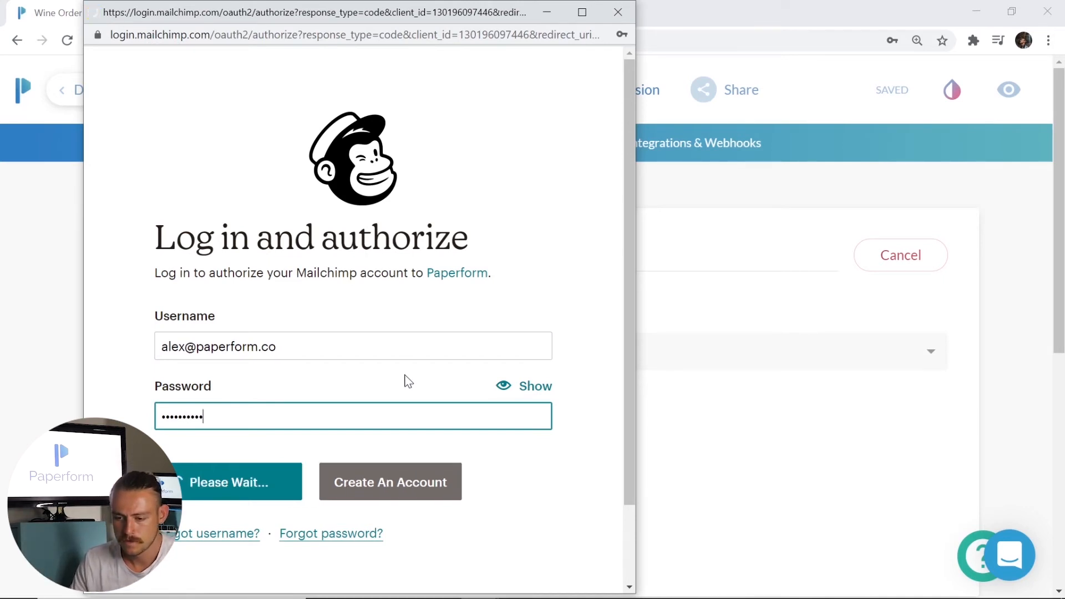
scroll(405, 380, "down", 3)
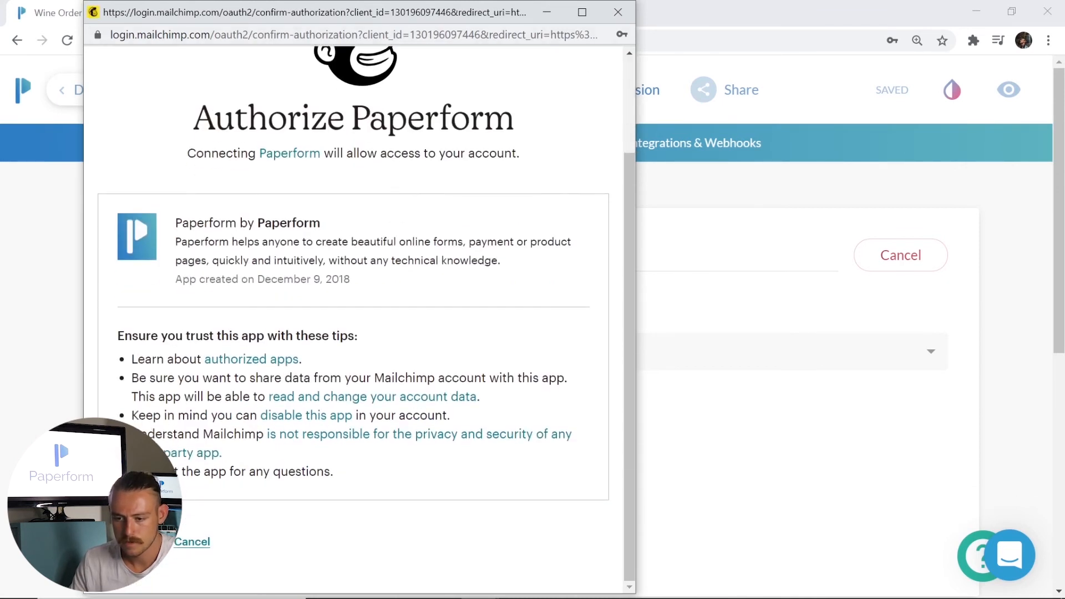
left_click(127, 542)
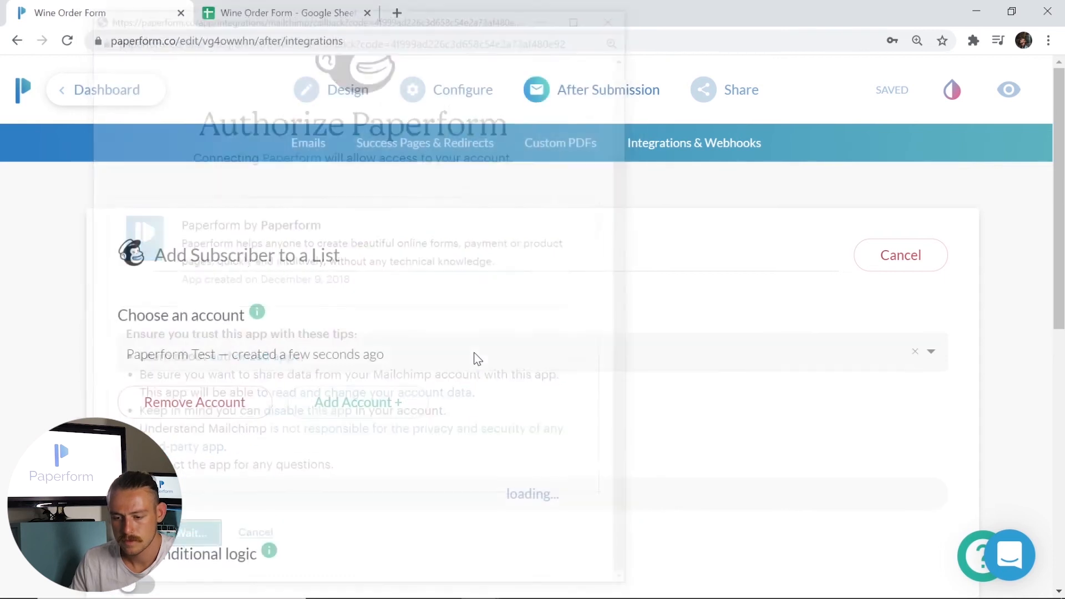
- Select Paperform Test as the Mailchimp list for new subscribers
scroll(541, 317, "down", 3)
left_click(327, 347)
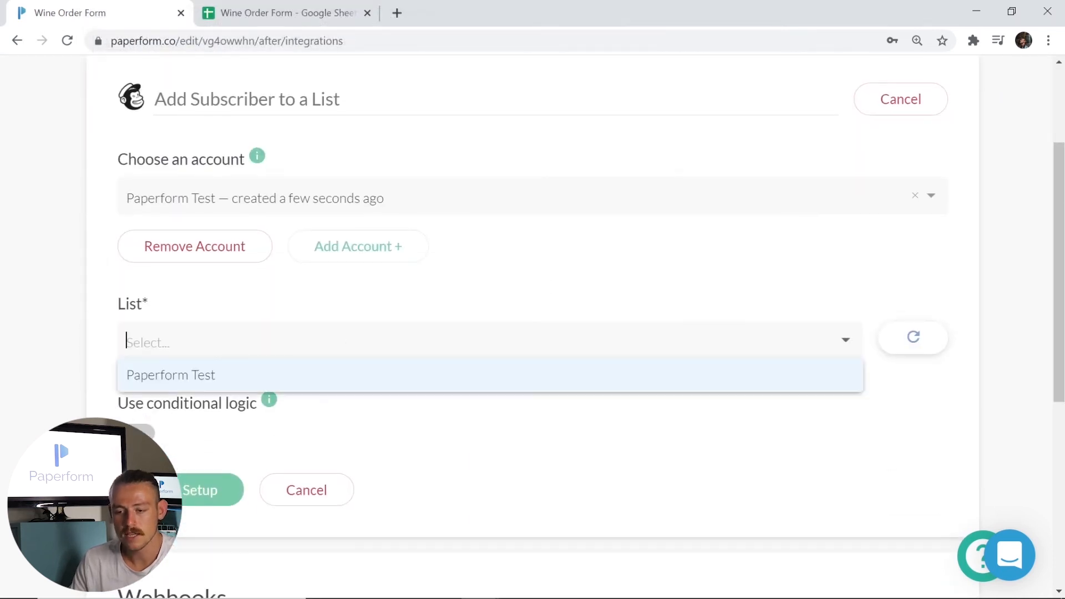
left_click(277, 376)
scroll(854, 254, "down", 3)
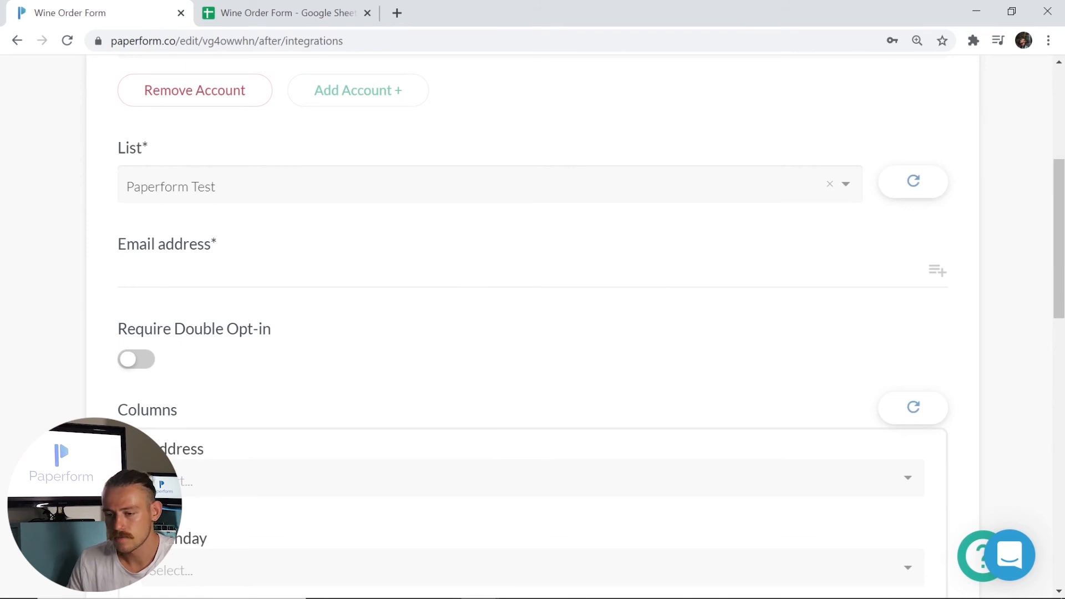
scroll(508, 288, "up", 6)
scroll(404, 364, "down", 4)
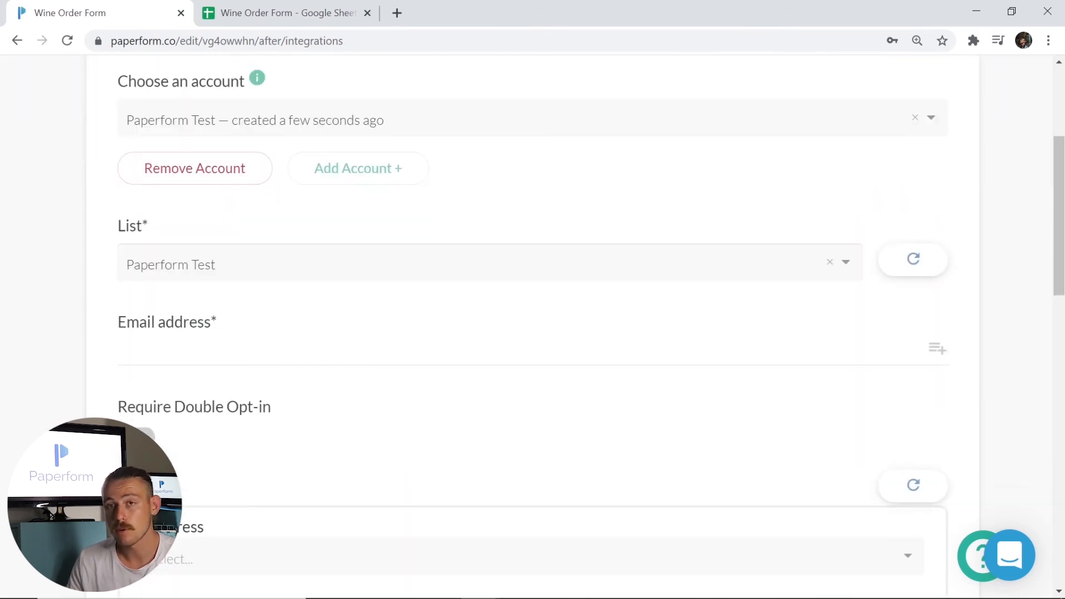
- Map Email address and First Name to the form's Email and First name answers
left_click(936, 349)
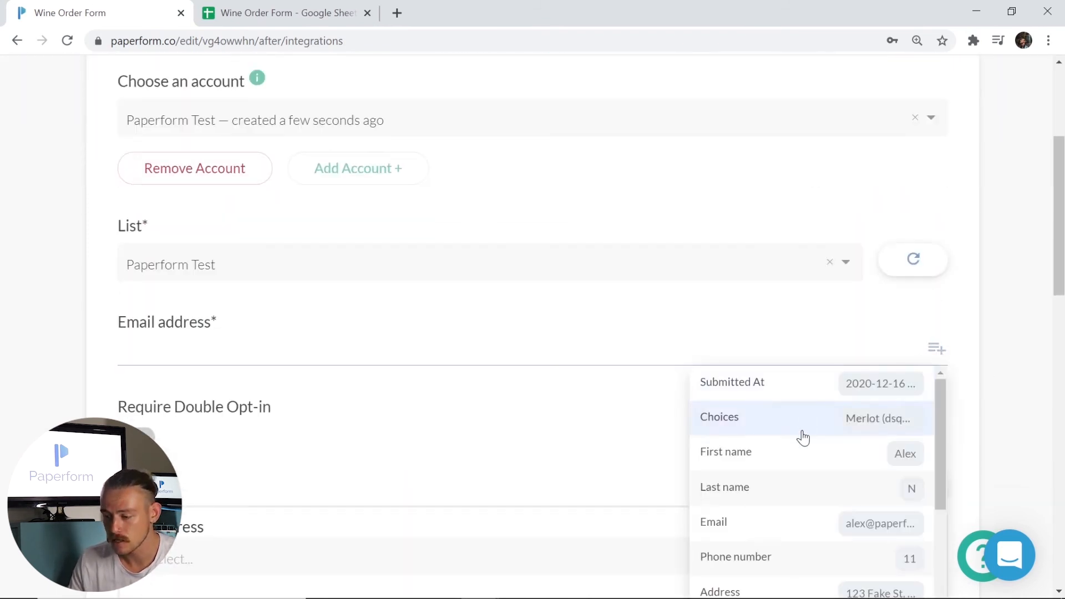
left_click(789, 521)
scroll(582, 483, "down", 5)
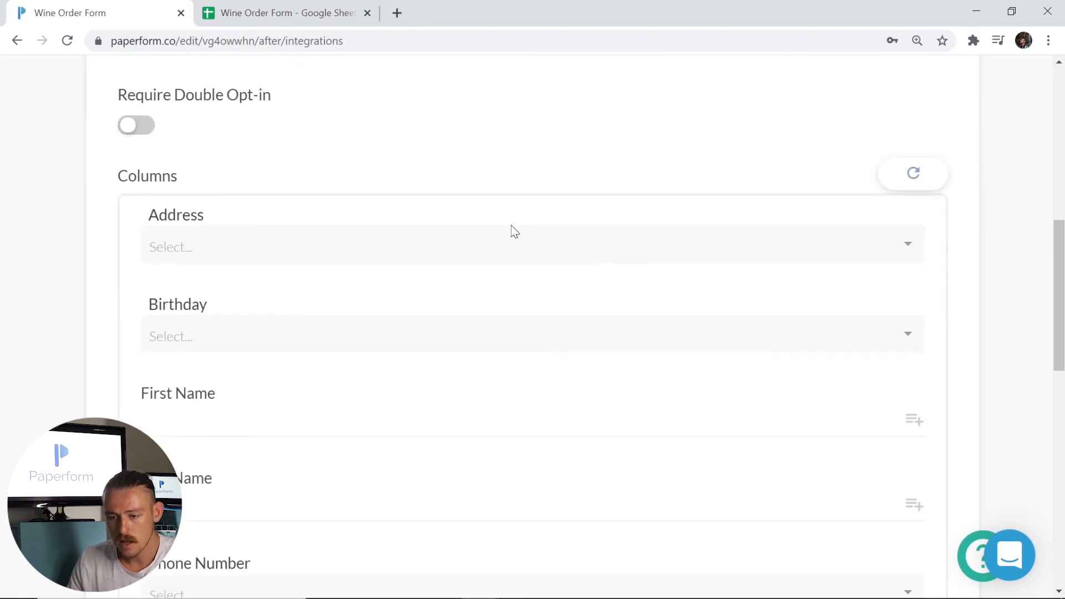
scroll(386, 233, "down", 4)
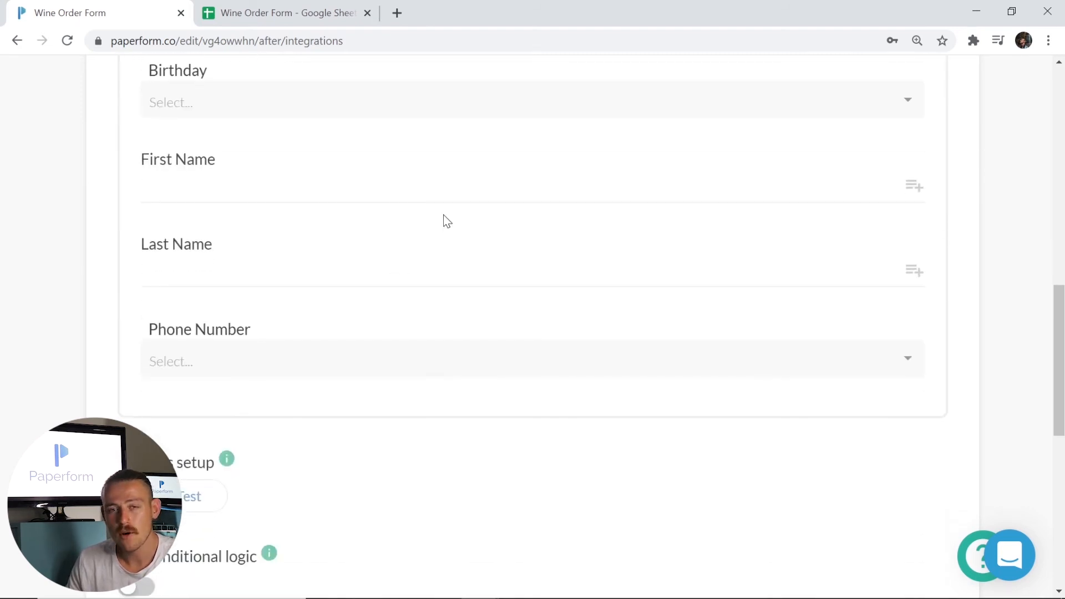
left_click(911, 186)
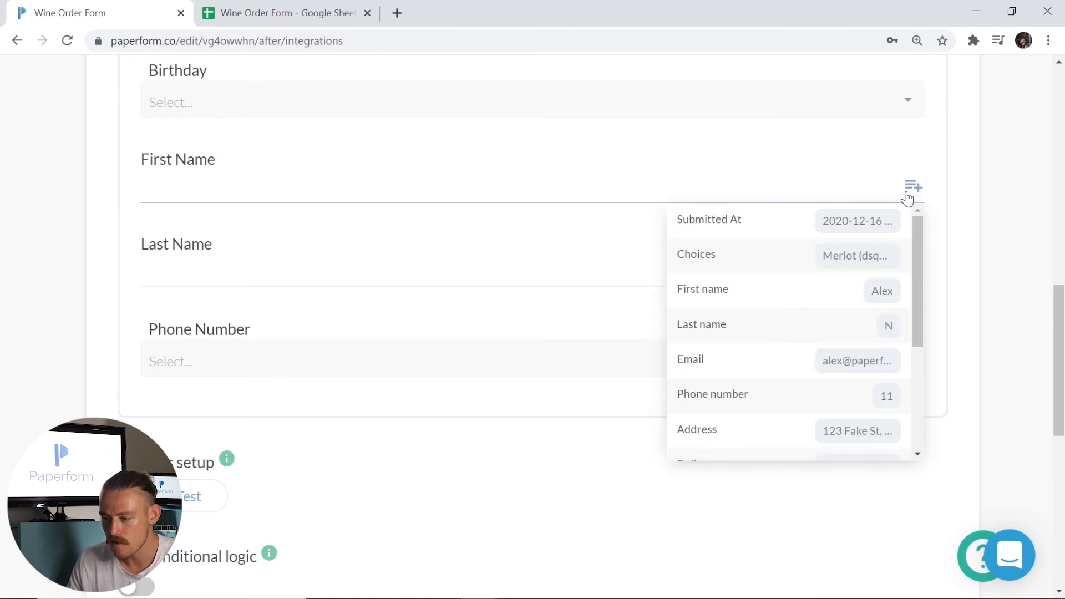
left_click(837, 294)
- Map Last Name to the form's Last name answer and leave Phone Number unmapped
left_click(913, 271)
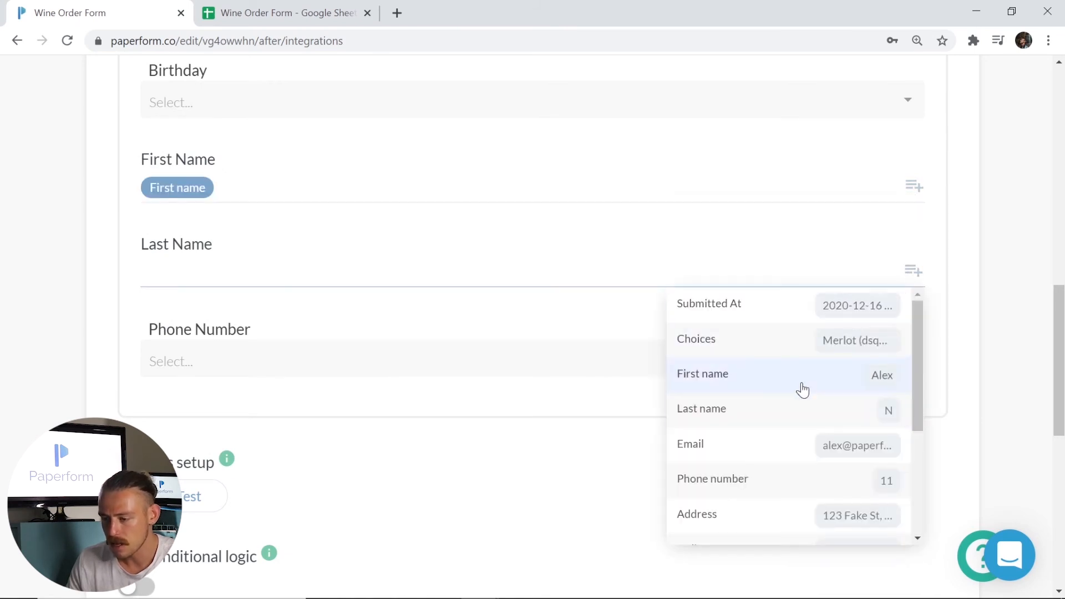
left_click(781, 405)
left_click(849, 371)
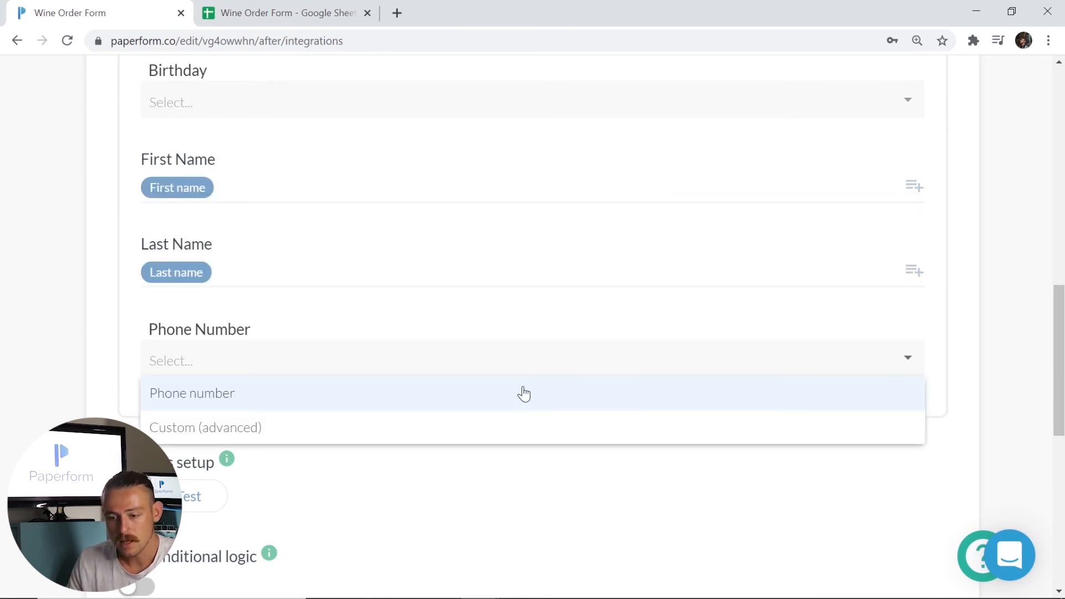
left_click(80, 282)
scroll(194, 253, "up", 3)
scroll(299, 199, "up", 1)
scroll(302, 200, "down", 3)
scroll(324, 250, "down", 3)
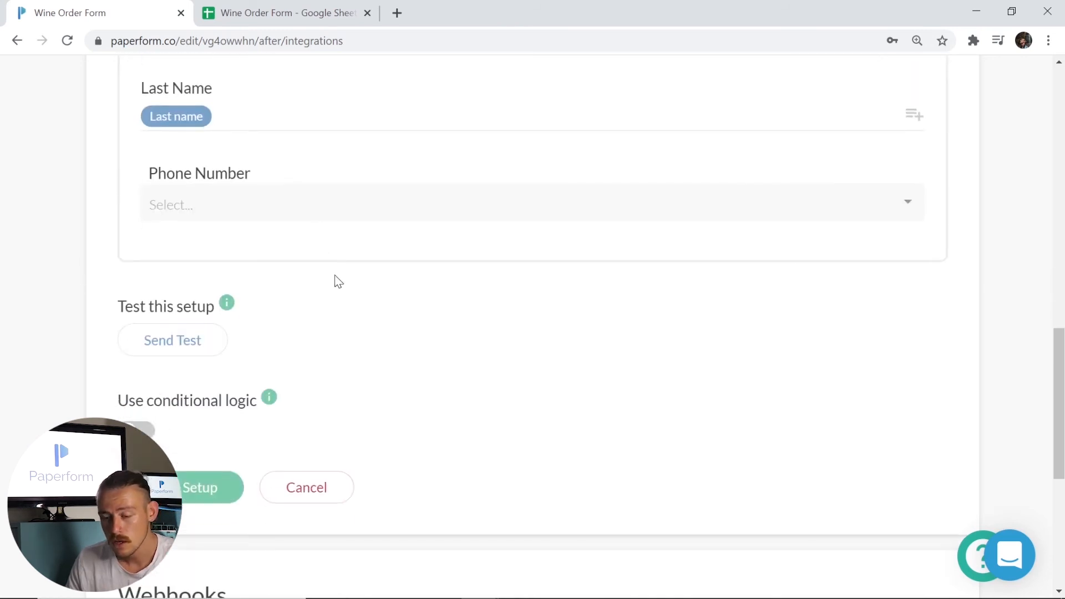
- Review the column mapping and setup test, then finish the Mailchimp integration
left_click(170, 356)
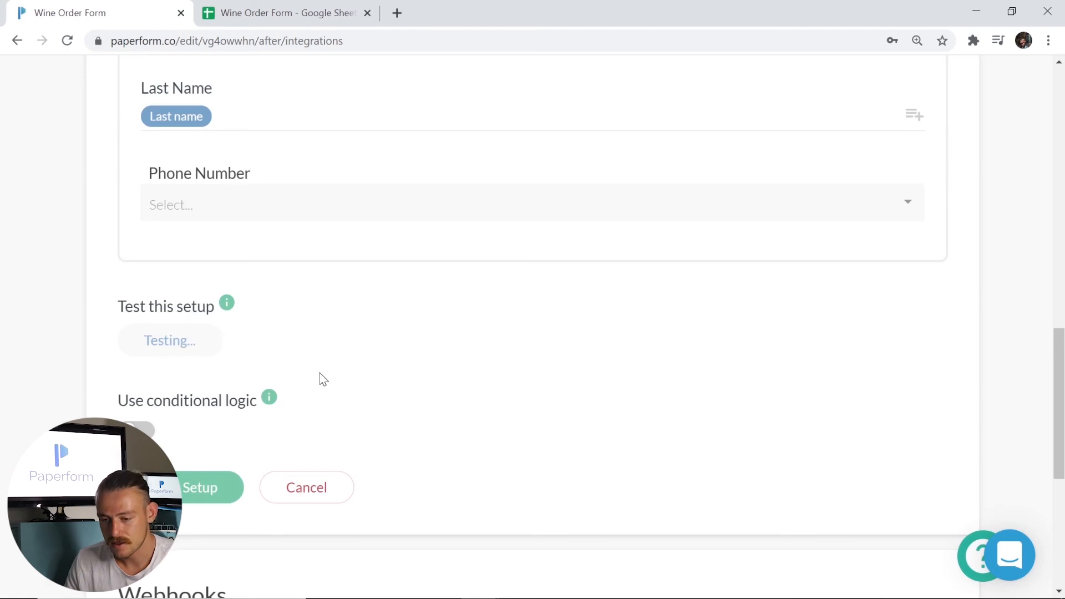
scroll(324, 378, "up", 6)
scroll(328, 379, "up", 2)
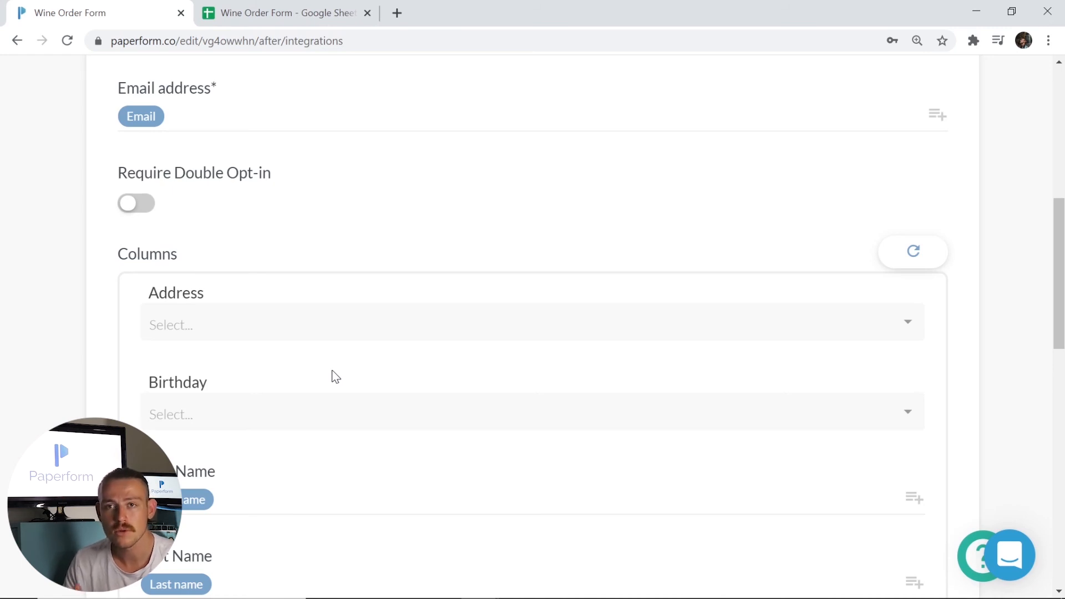
scroll(335, 377, "down", 10)
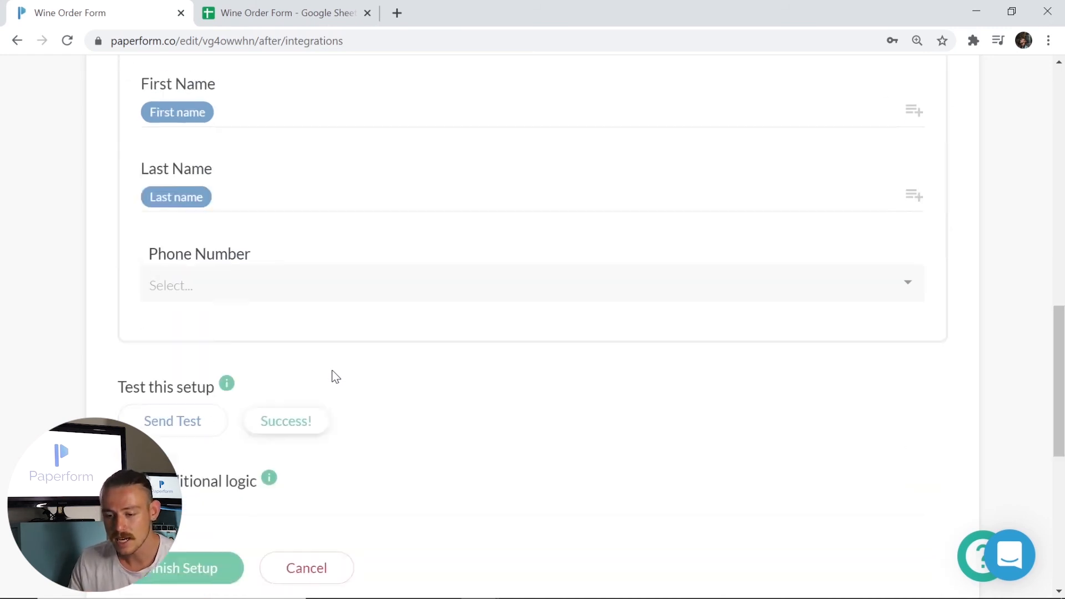
left_click(192, 410)
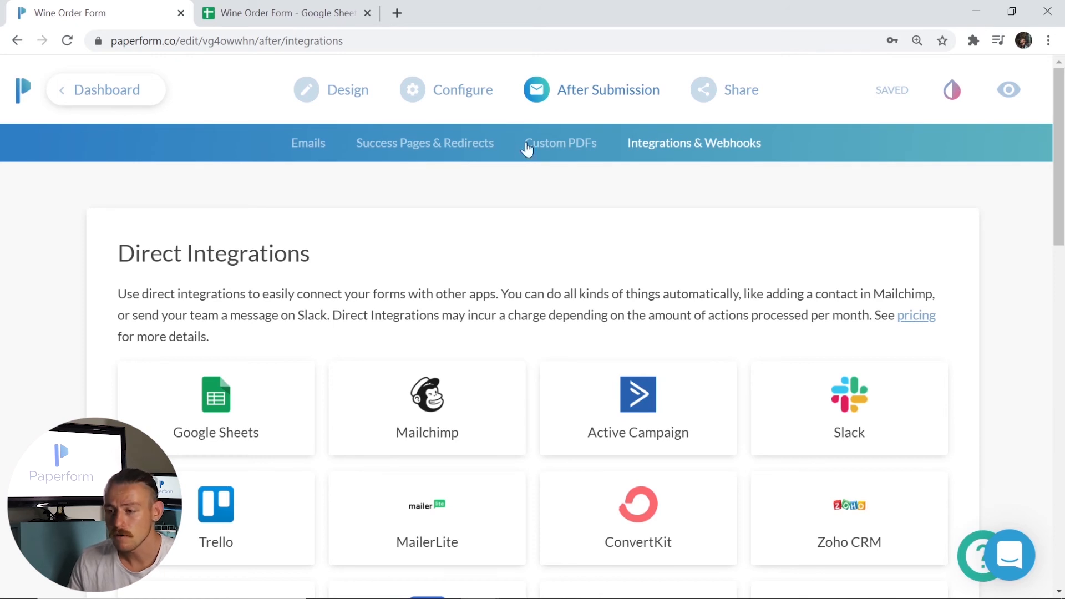
- Add a new custom email under After Submission > Emails, addressed to the form's Email answer
left_click(554, 95)
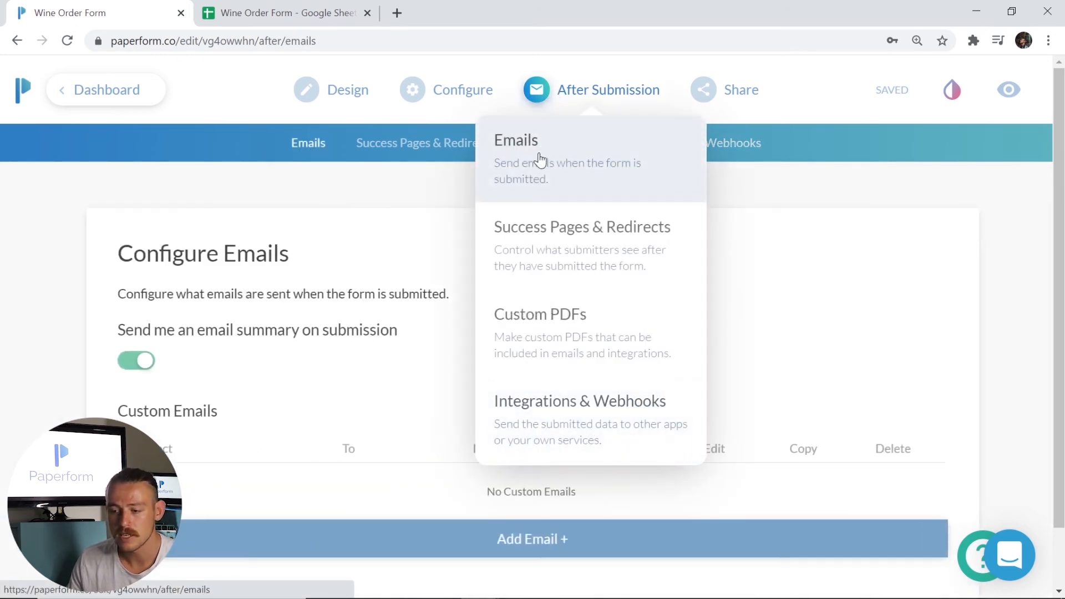
left_click(540, 159)
scroll(607, 323, "down", 2)
left_click(566, 468)
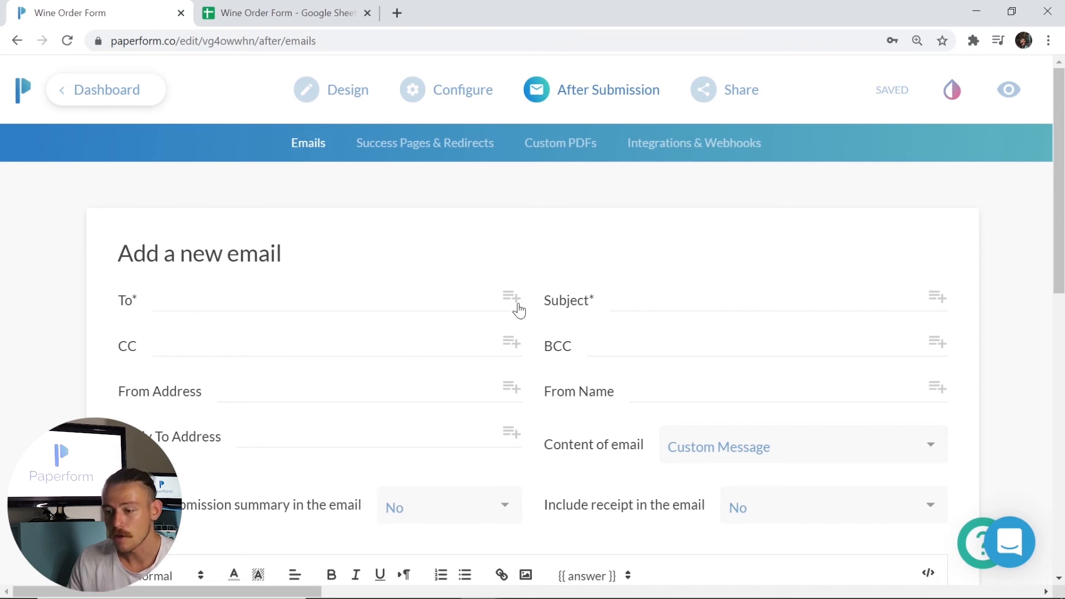
left_click(514, 305)
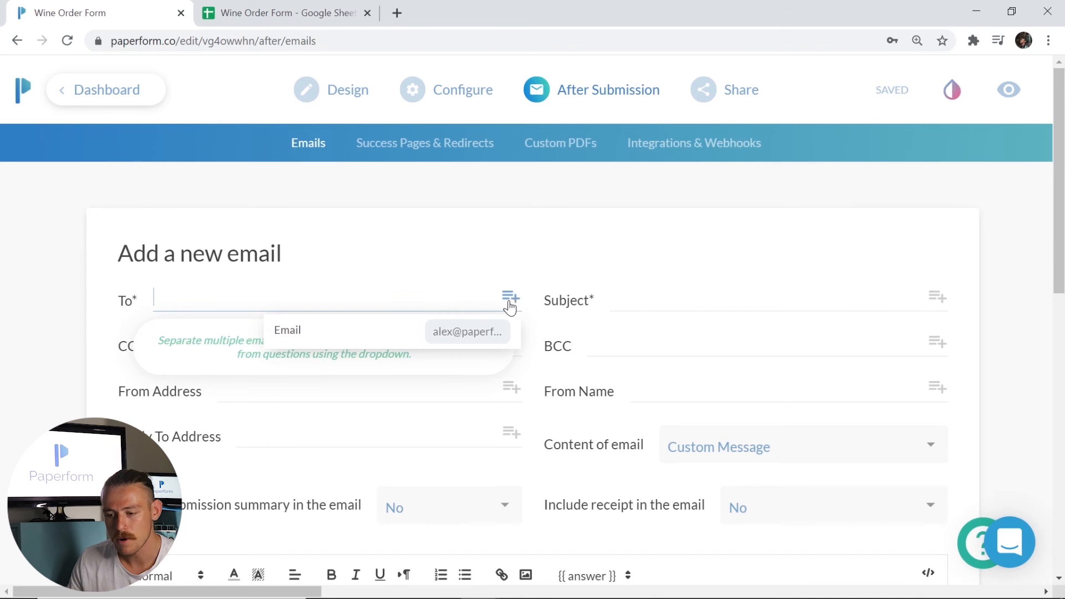
left_click(444, 336)
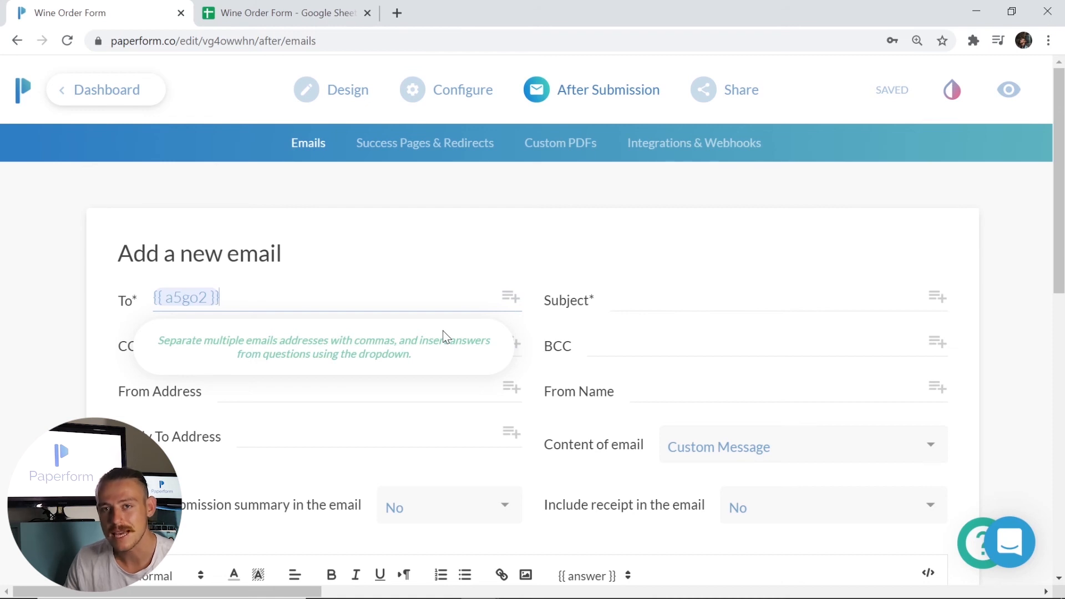
scroll(488, 399, "down", 1)
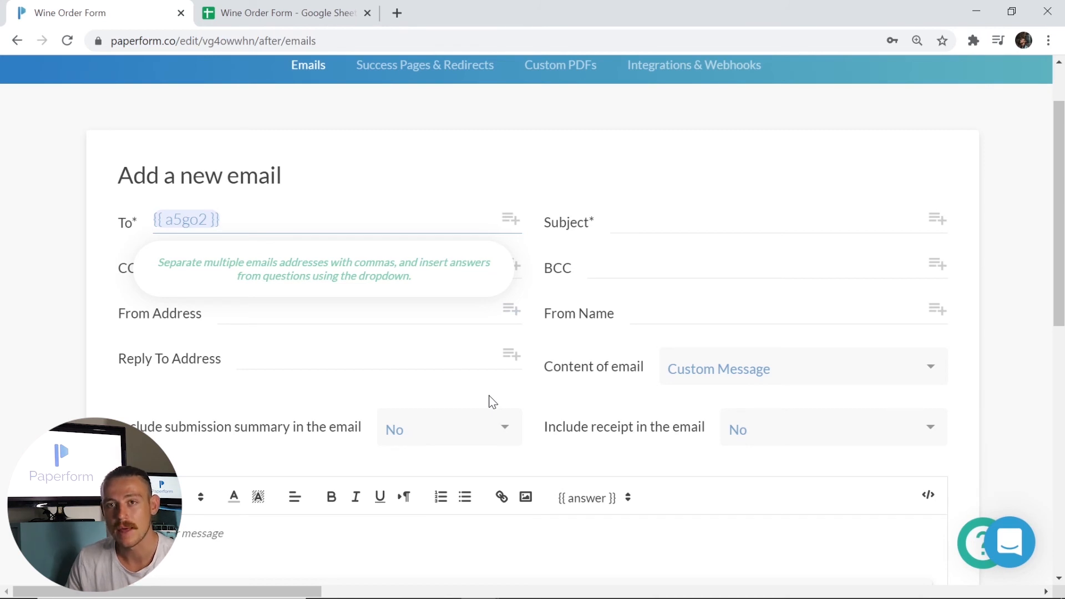
- Set the email subject to 'Wine Order Form'
left_click(675, 232)
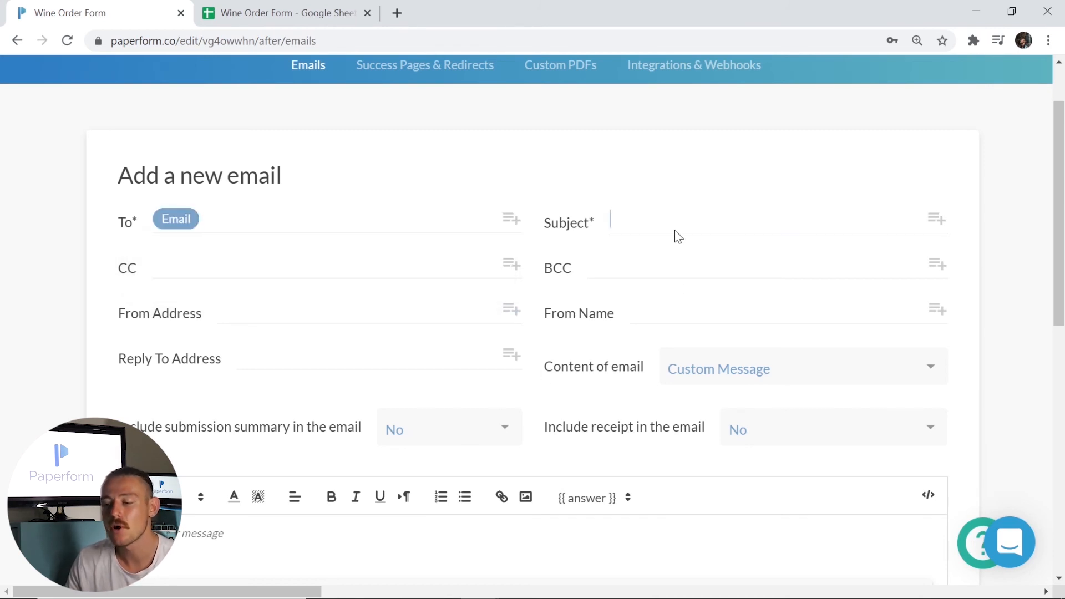
type("Wine Order Form")
scroll(684, 258, "down", 3)
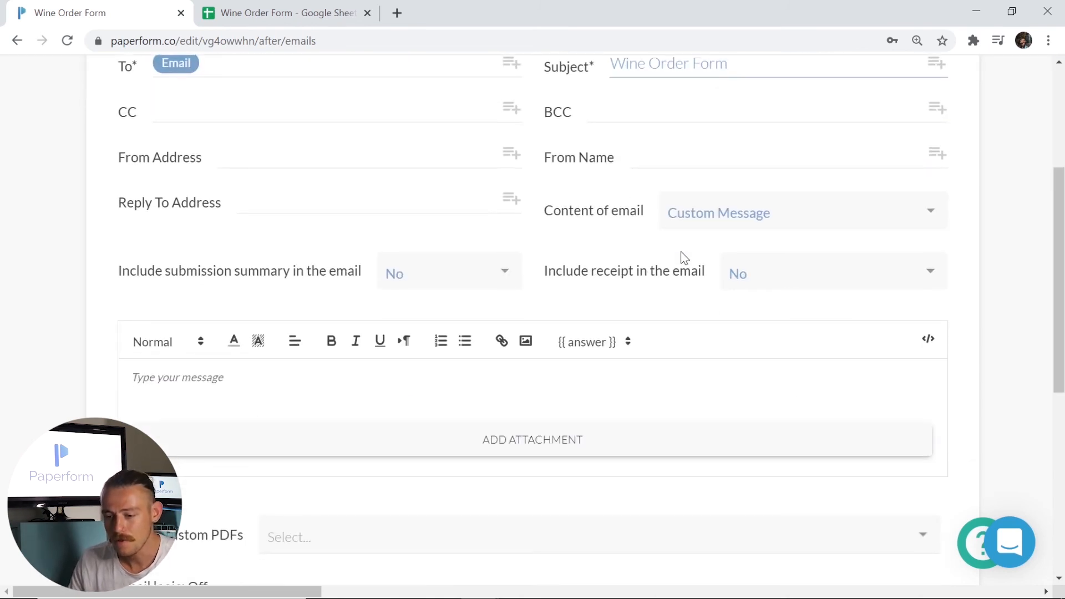
- Write the message 'Hi' plus the First name answer, then 'Thank you for your order'
left_click(596, 400)
type("Hi")
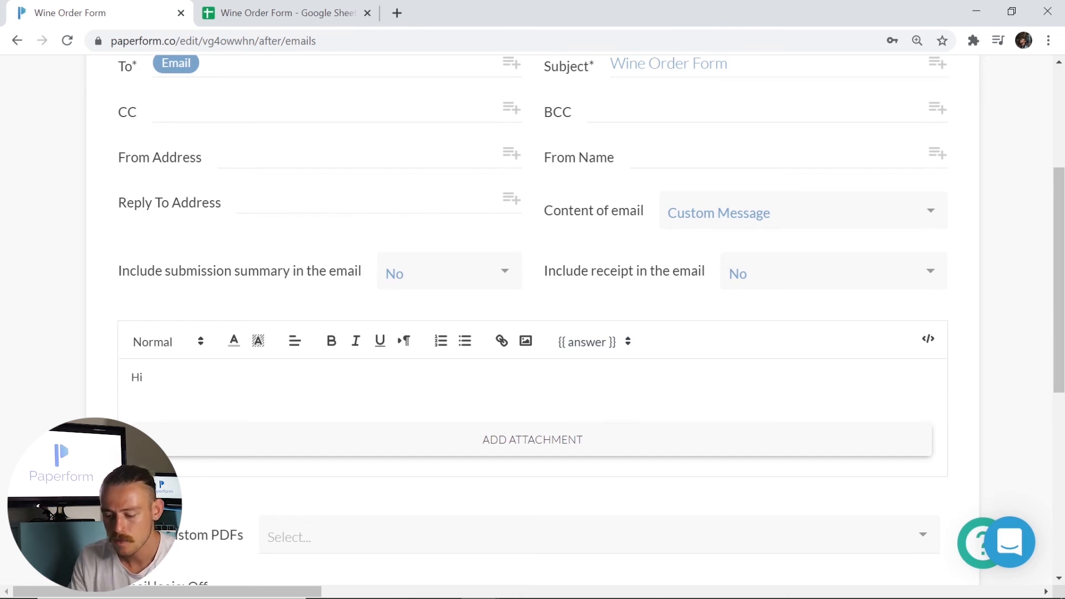
key("Return")
type("Thank you for your order")
left_click(144, 377)
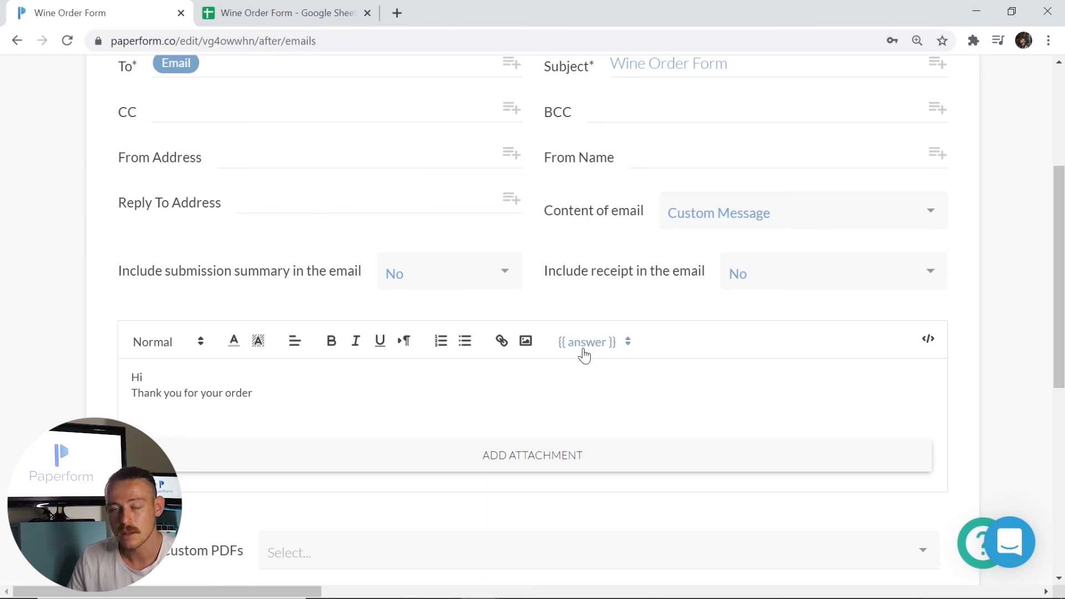
left_click(583, 342)
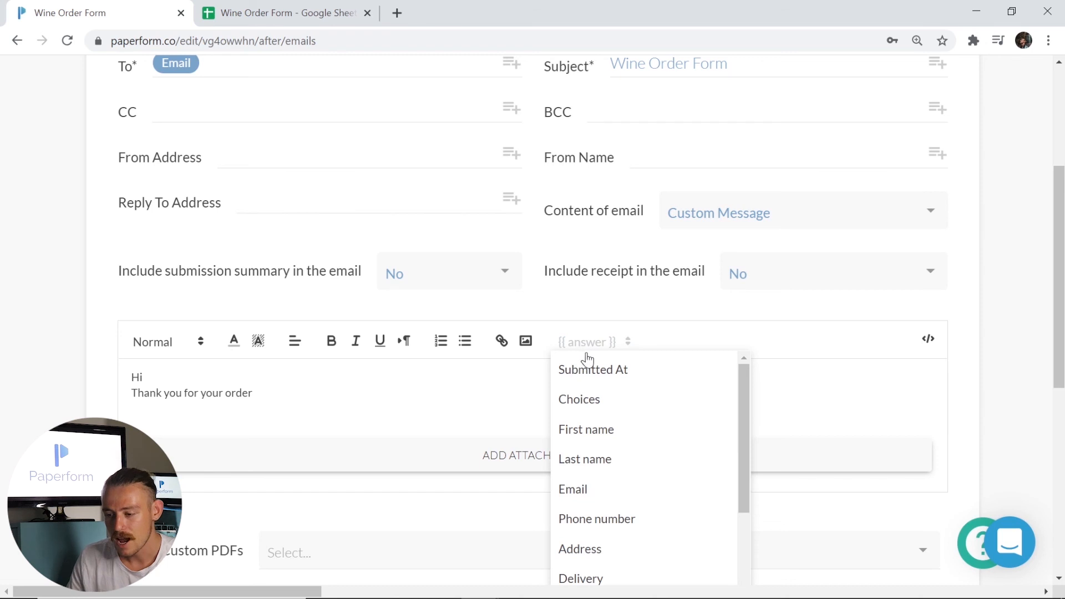
left_click(599, 434)
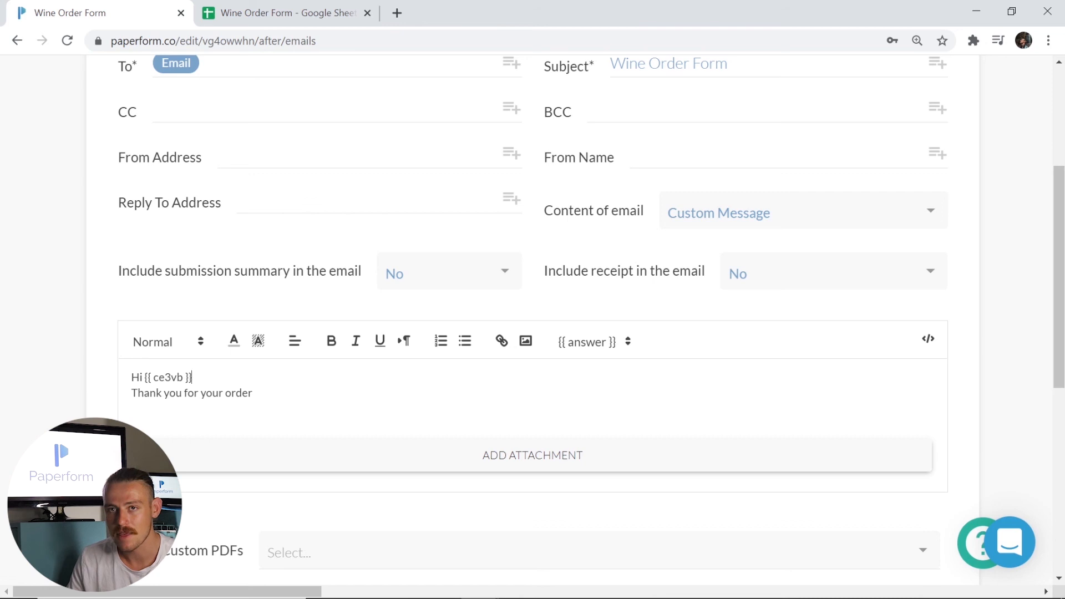
- Set Include receipt in the email to Yes
left_click(822, 285)
left_click(799, 309)
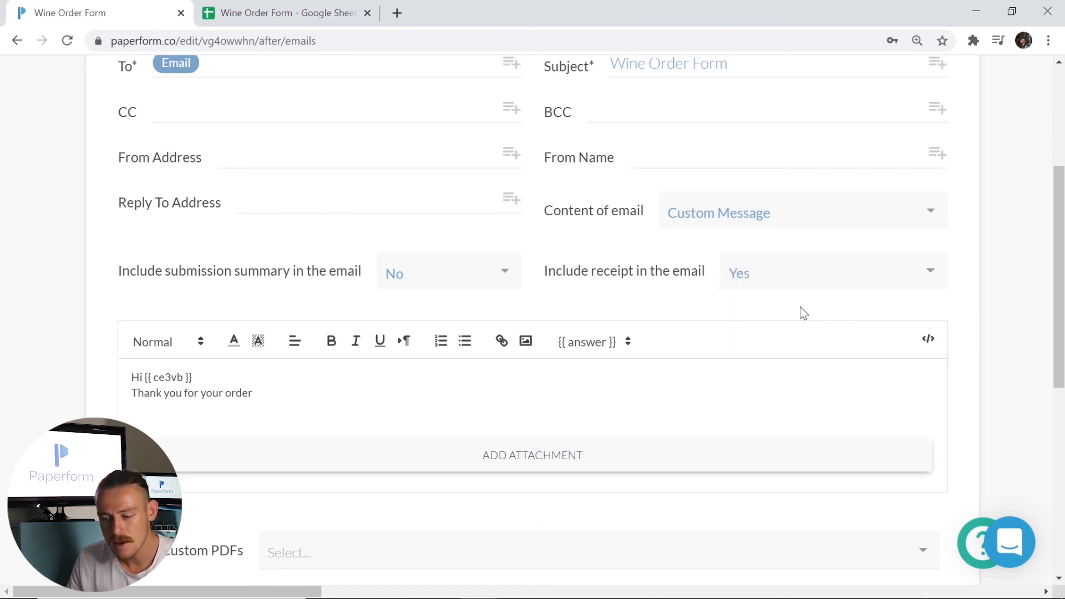
scroll(800, 307, "down", 1)
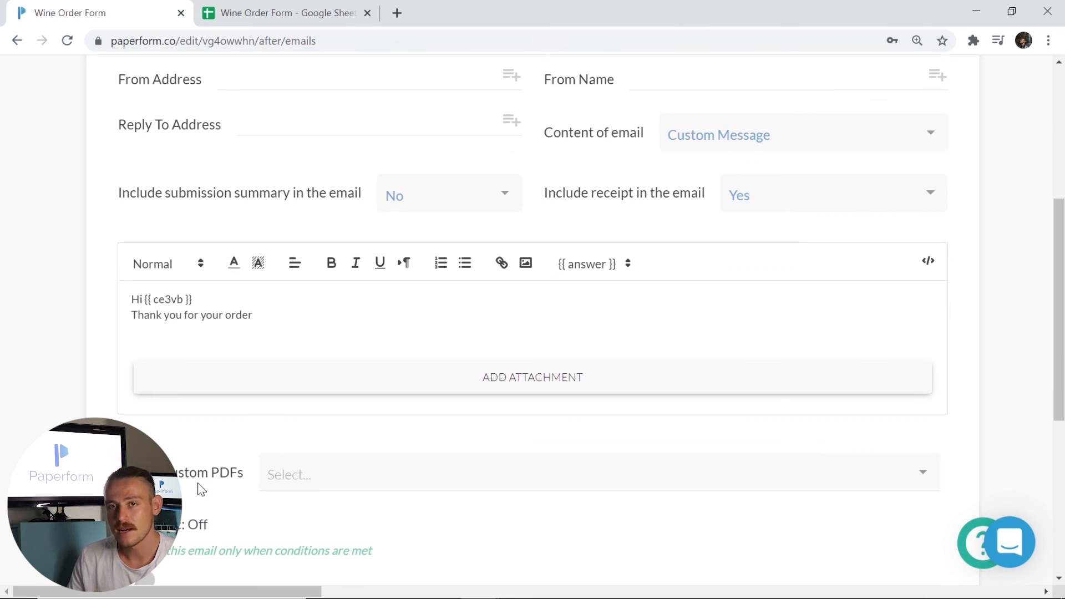
scroll(287, 436, "down", 1)
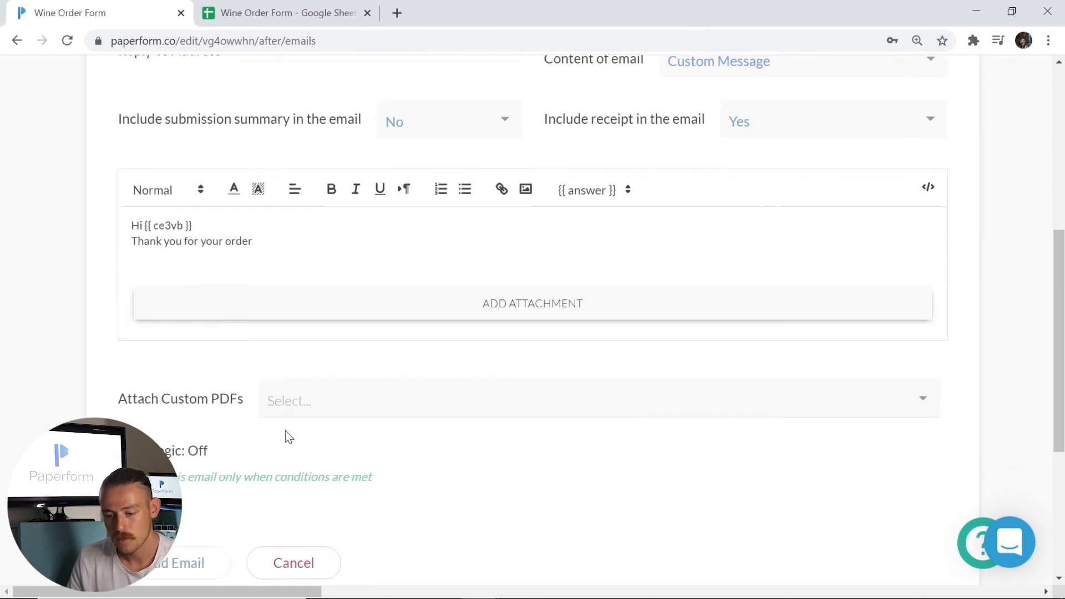
scroll(285, 432, "down", 1)
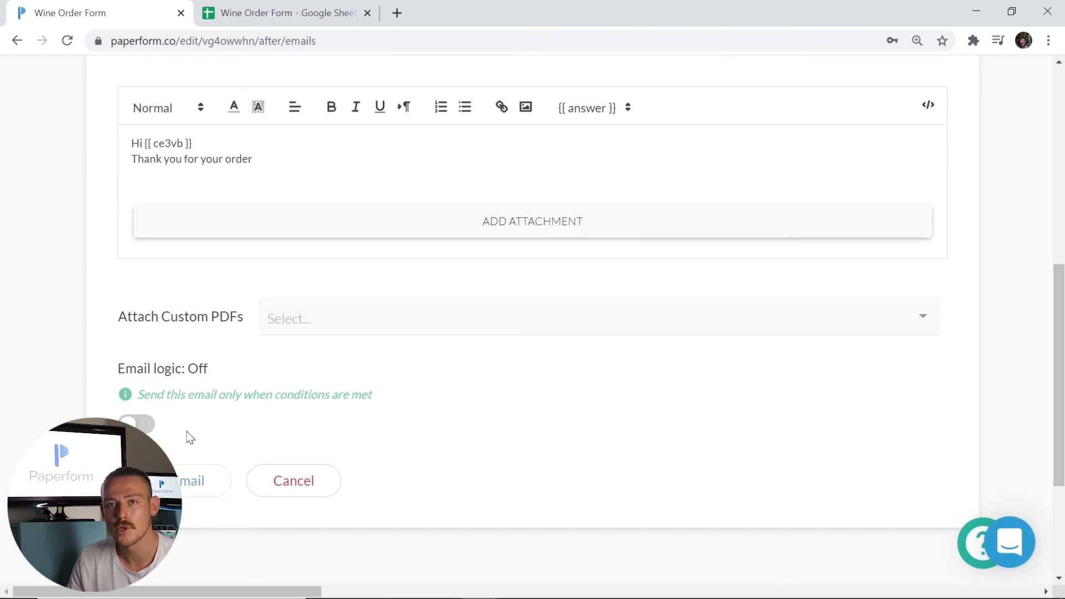
- Try a Tempranillo sending condition, remove it, turn email logic off, and add the email
left_click(136, 424)
left_click(525, 495)
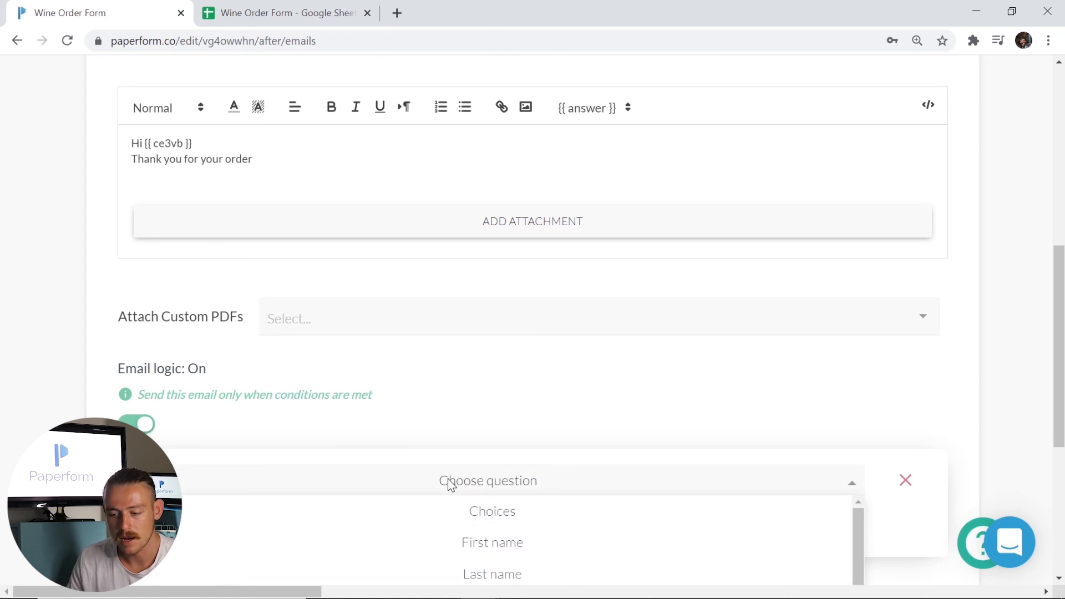
left_click(486, 515)
left_click(707, 484)
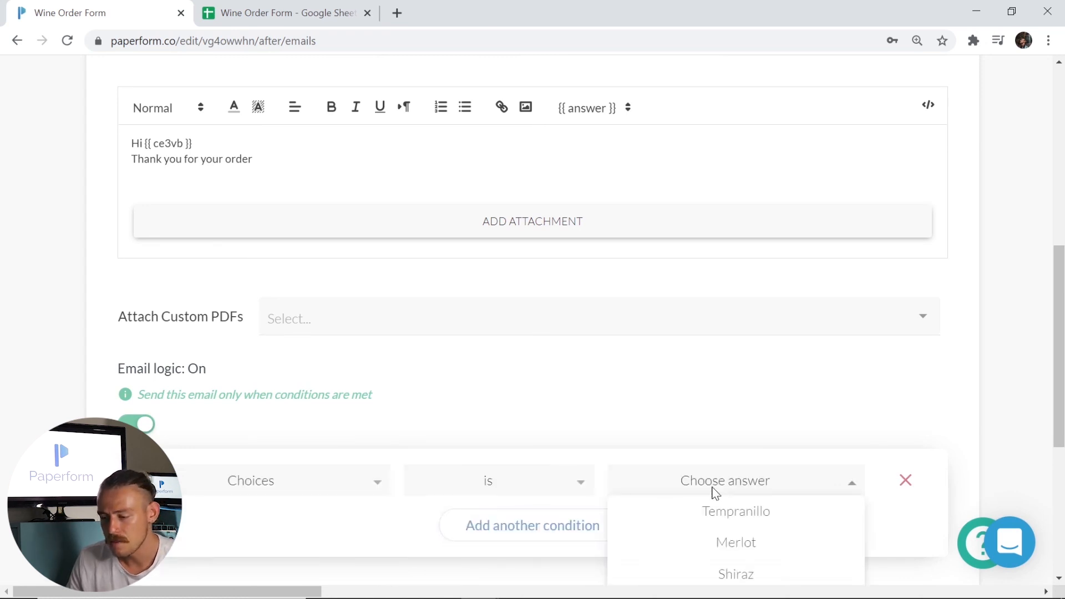
left_click(720, 516)
scroll(716, 404, "down", 3)
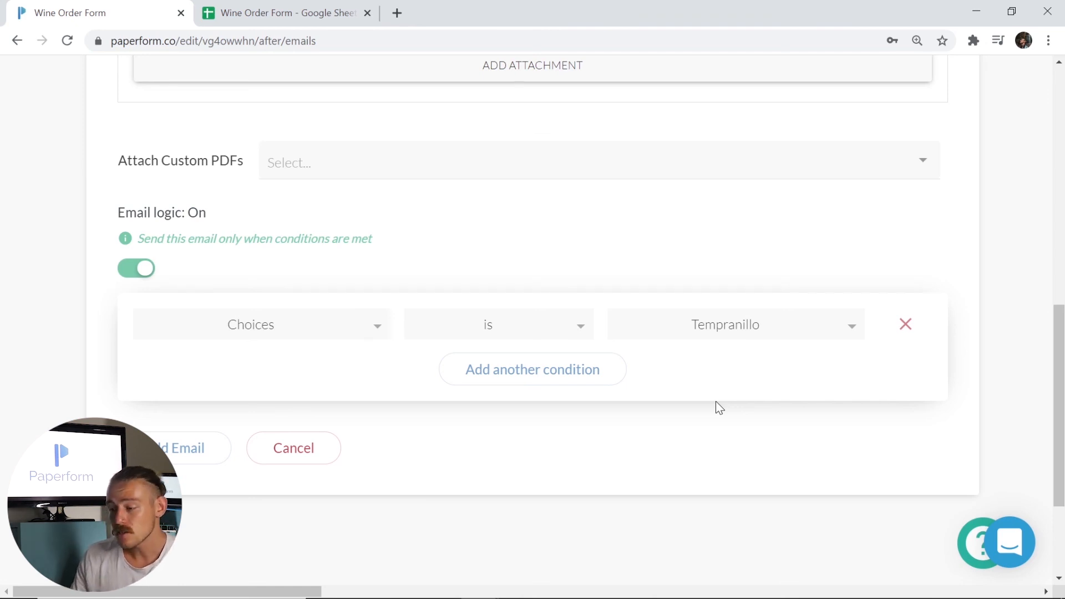
left_click(904, 327)
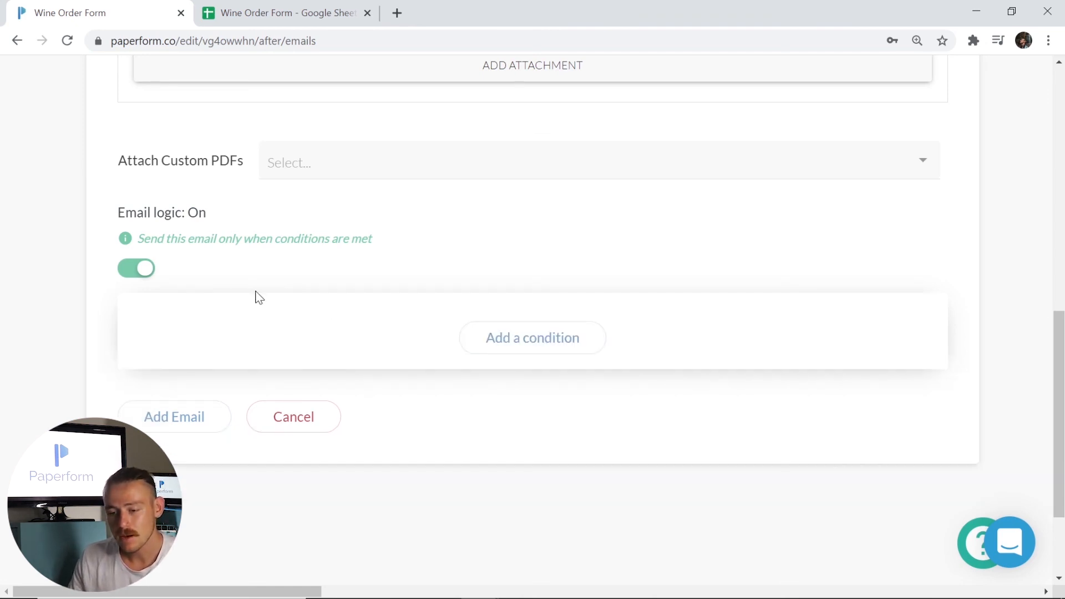
left_click(135, 271)
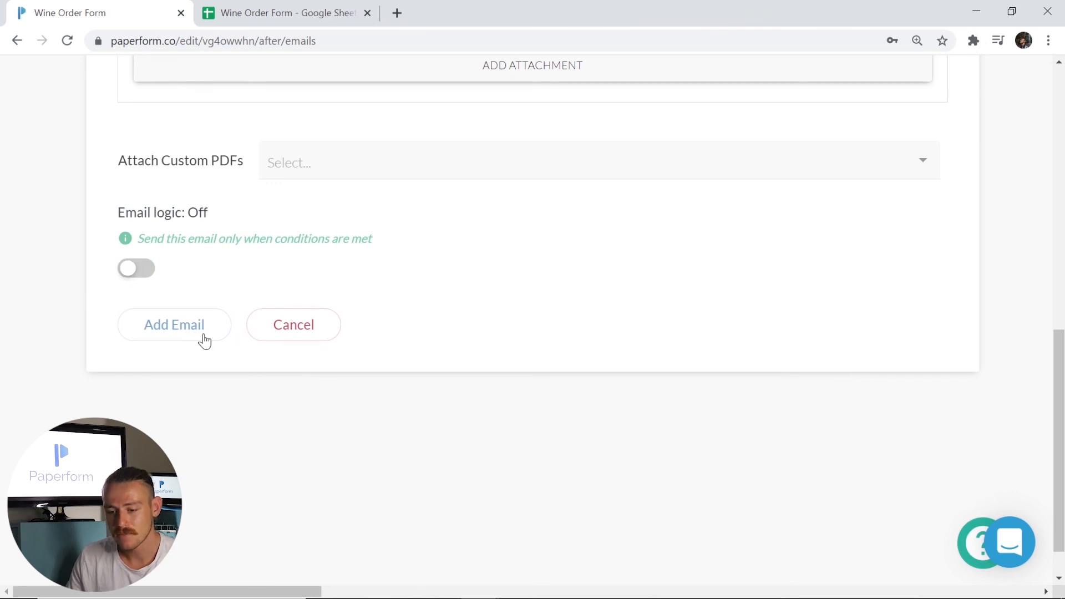
left_click(181, 334)
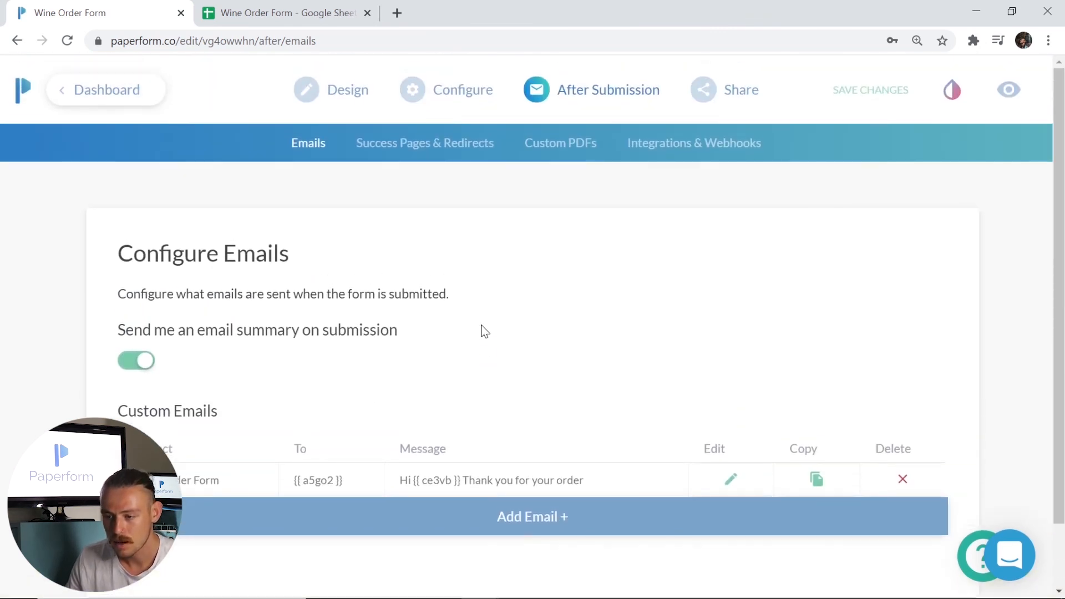
- Open Success Pages & Redirects and review the 'Thanks for your order!' title and 'We appreciate you!' description
left_click(432, 157)
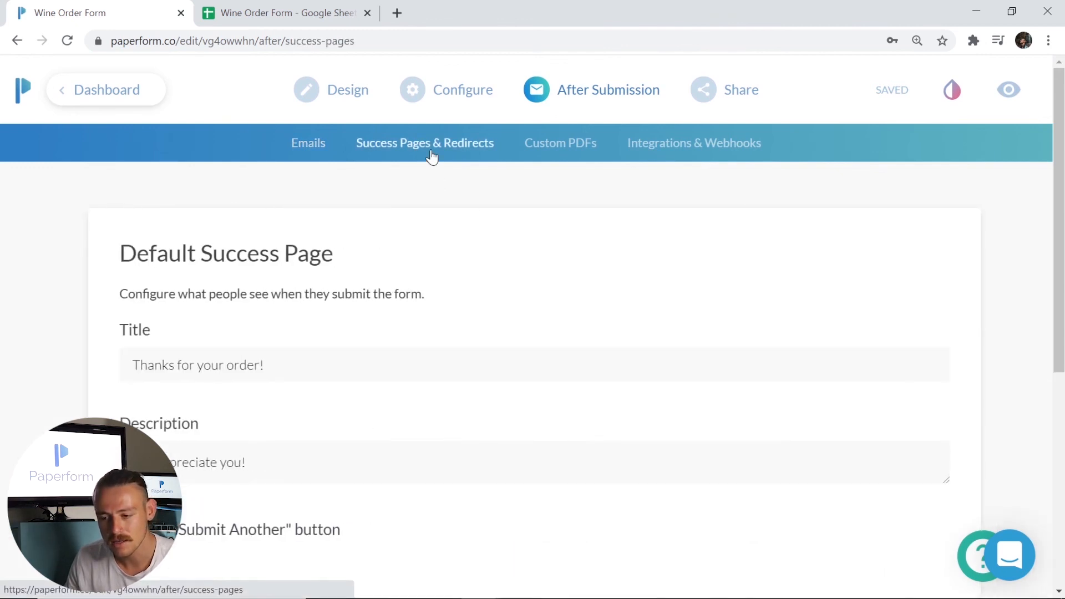
scroll(432, 266, "down", 3)
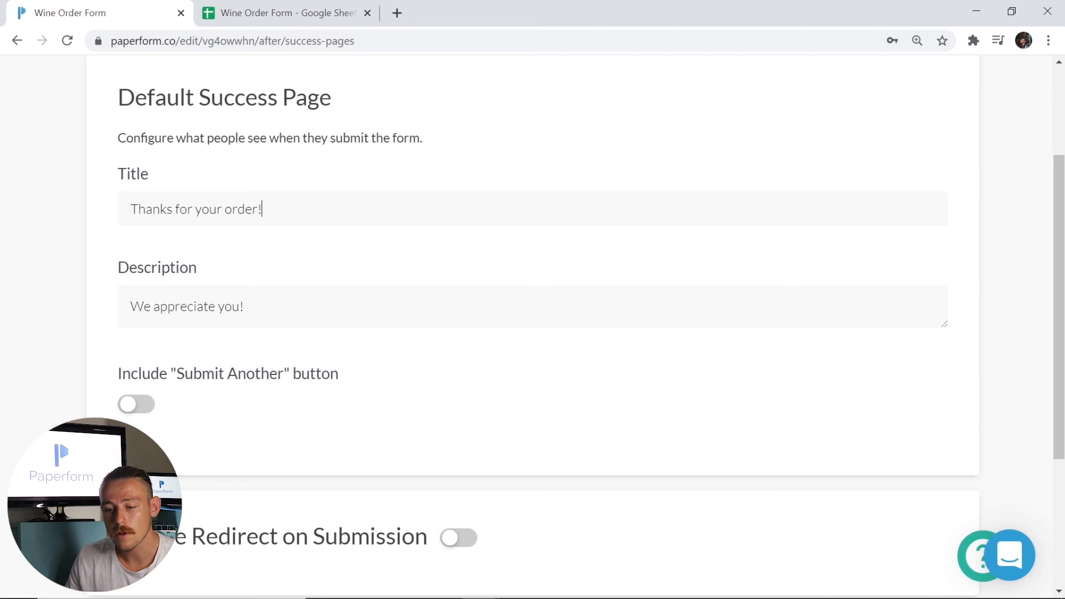
left_click_drag(264, 209, 111, 207)
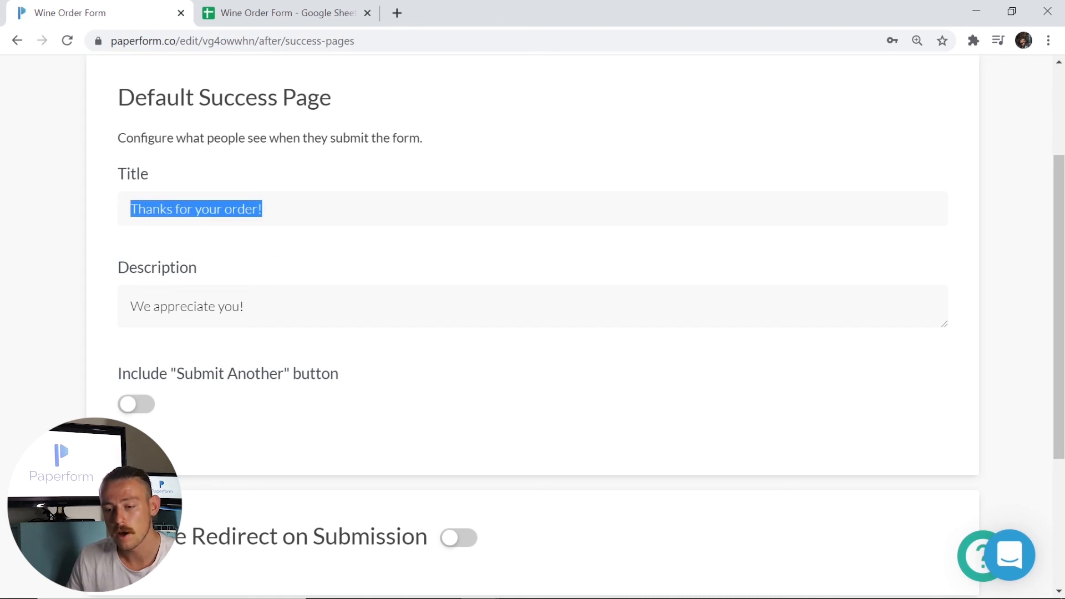
left_click(244, 307)
scroll(377, 348, "down", 4)
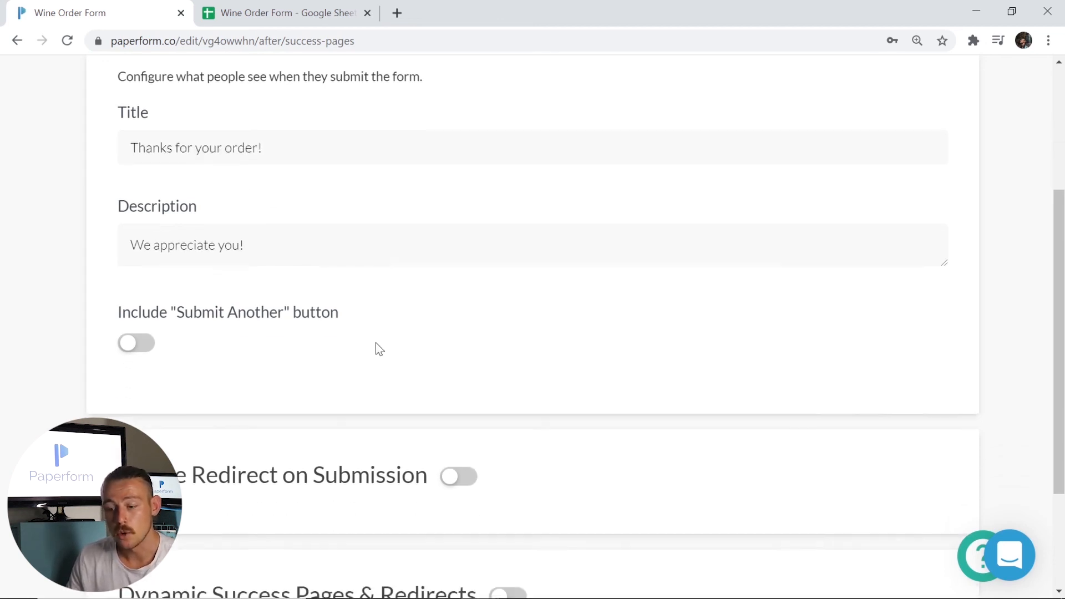